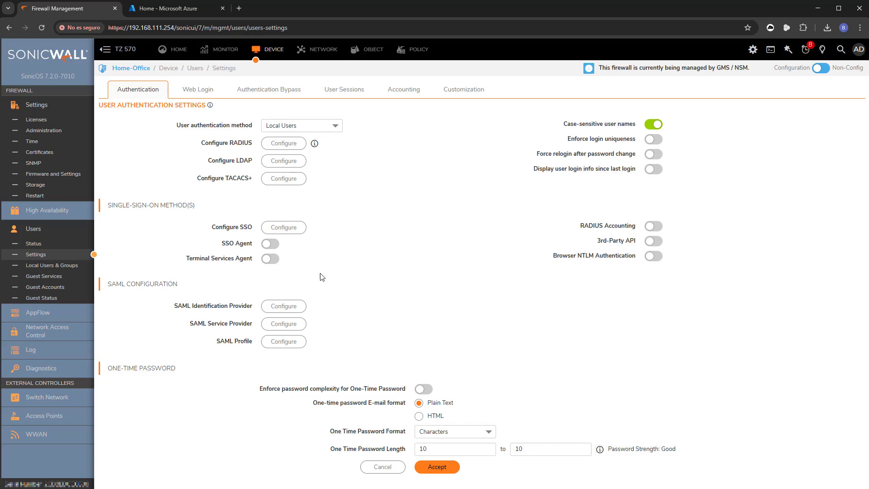
# Switch to the Azure portal and create a non-gallery enterprise application named Firewall-TZ570.
pyautogui.click(172, 9)
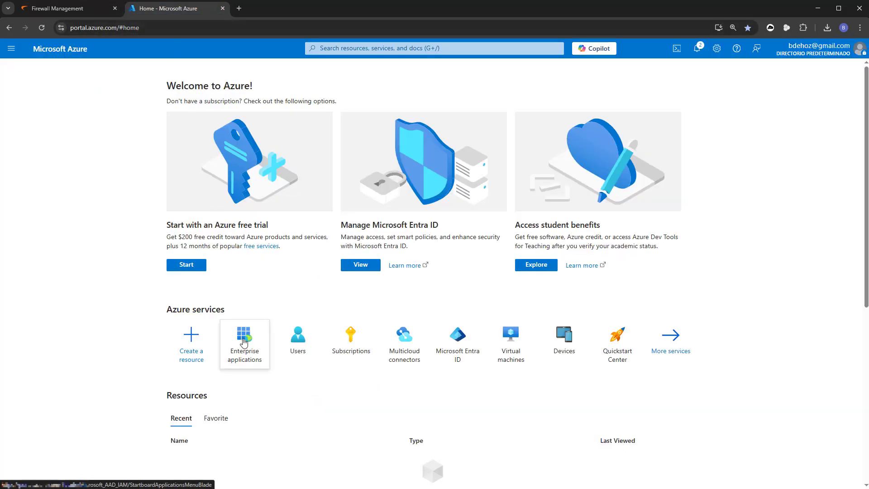
pyautogui.click(244, 339)
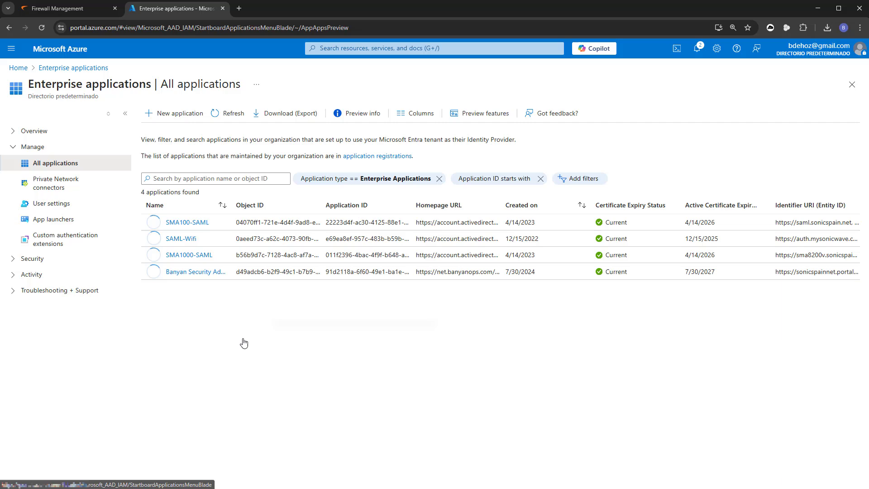
pyautogui.click(167, 113)
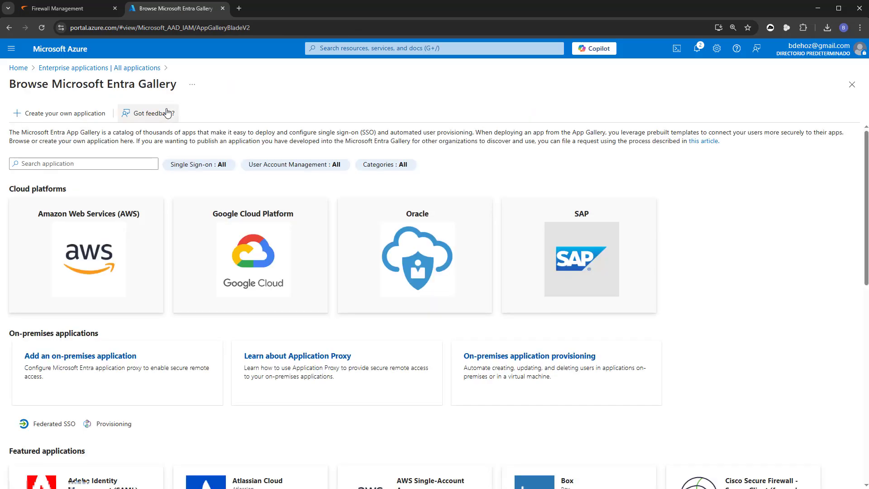
pyautogui.click(52, 119)
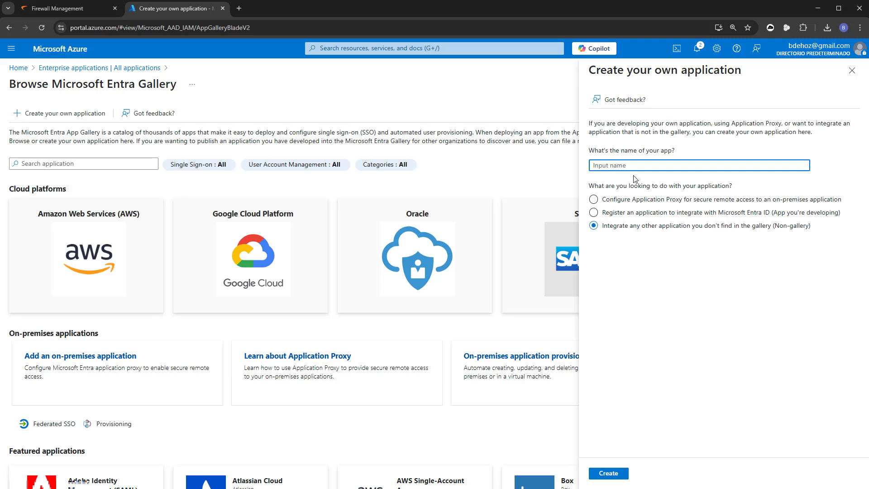
pyautogui.write('Firewall-TZ570')
pyautogui.click(607, 473)
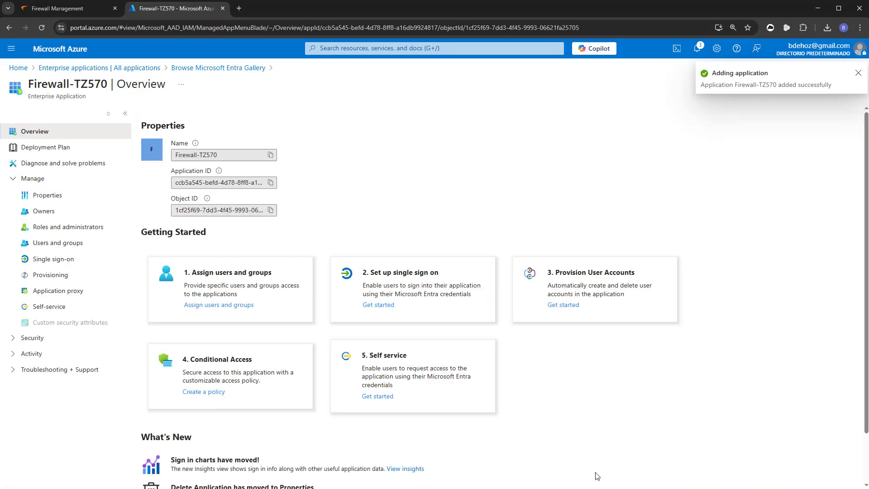
# Assign the directory's only listed user to the Firewall-TZ570 application.
pyautogui.click(236, 305)
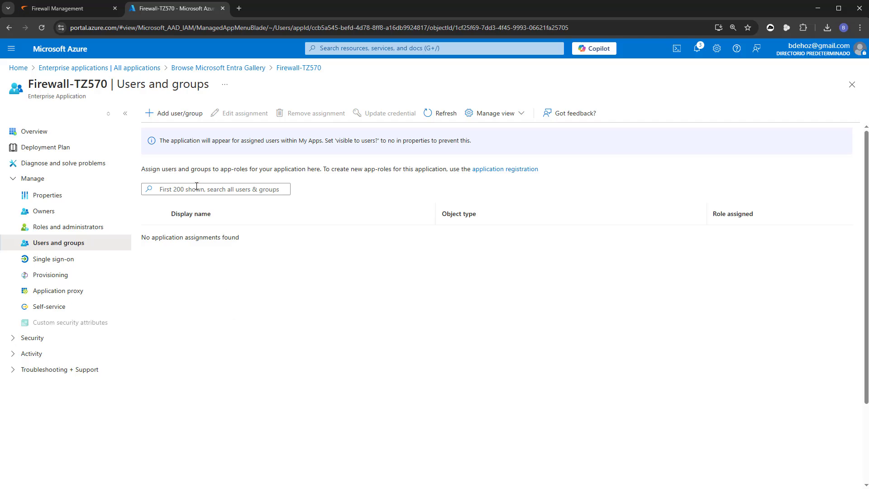
pyautogui.click(167, 113)
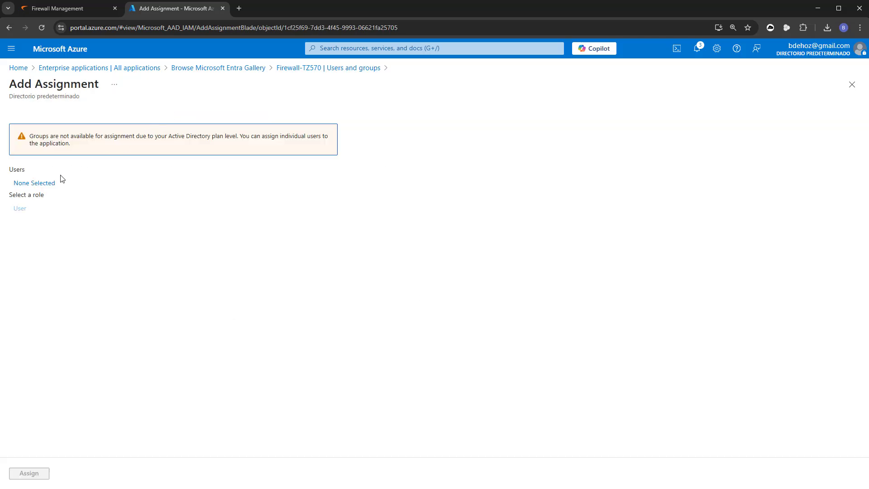
pyautogui.click(27, 183)
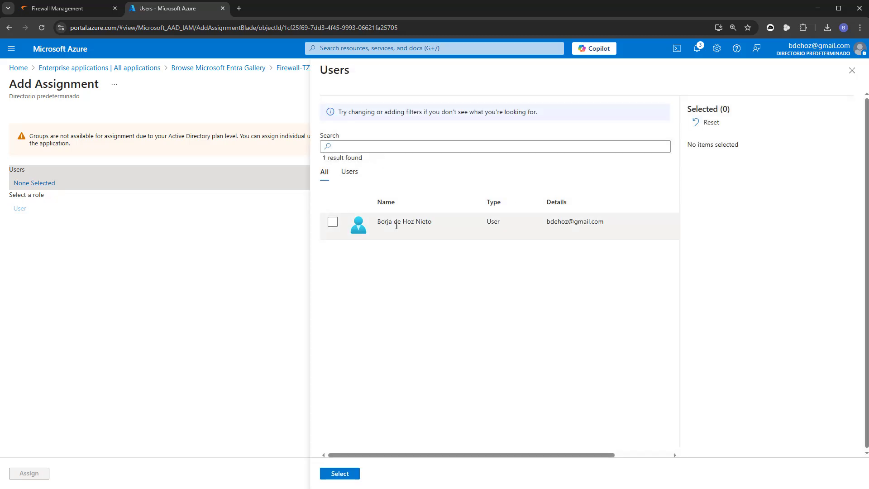
pyautogui.click(332, 223)
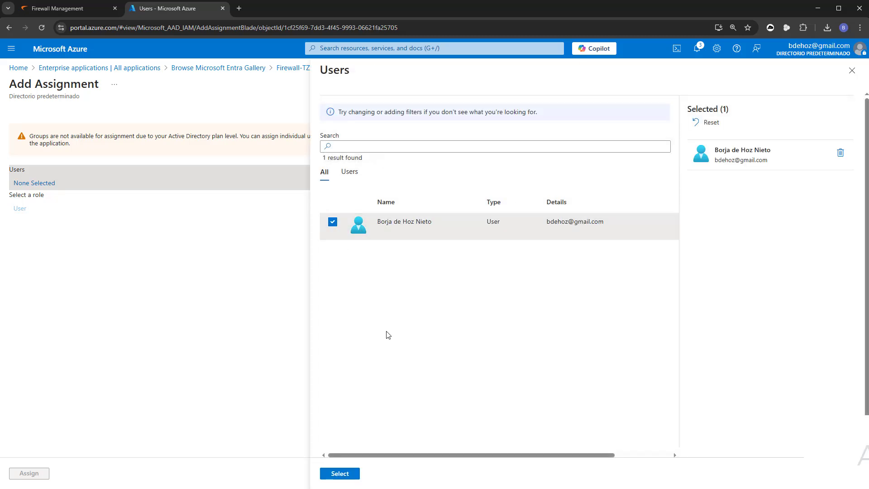
pyautogui.click(349, 474)
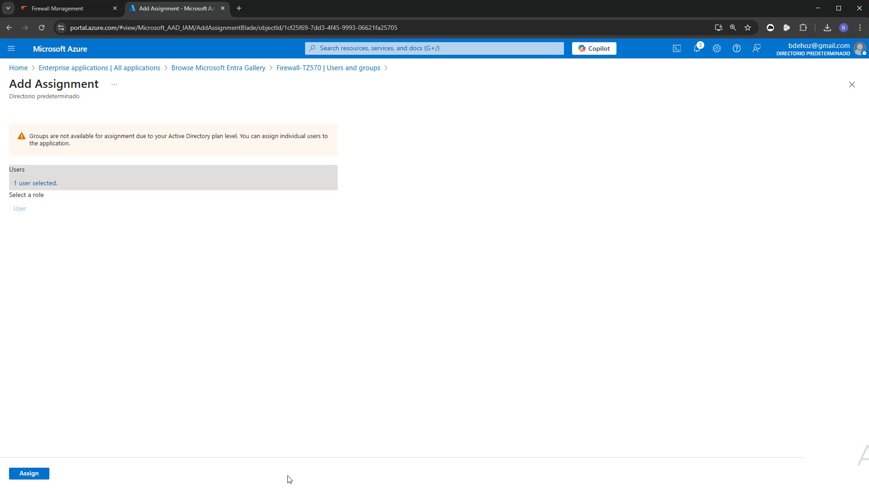
pyautogui.click(30, 473)
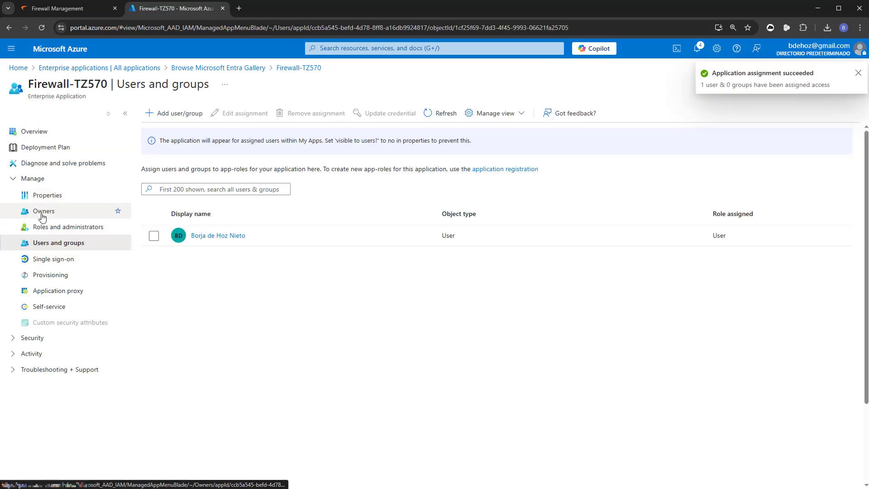
pyautogui.click(46, 259)
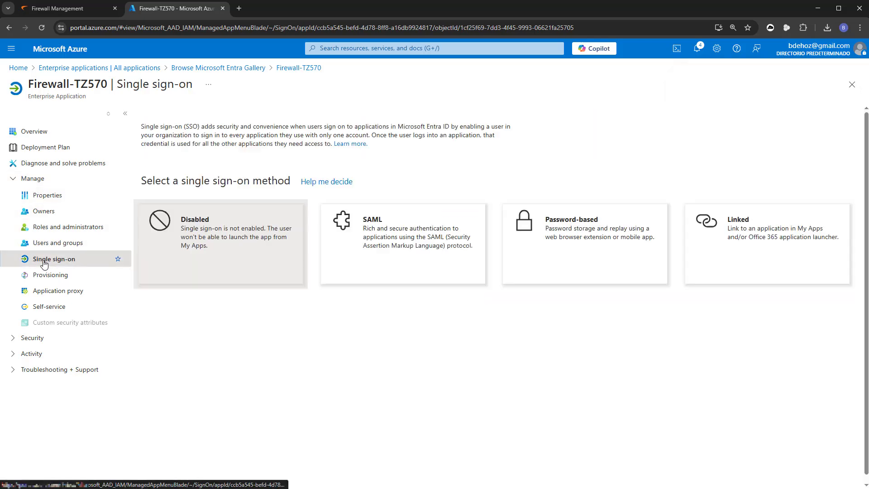
pyautogui.click(408, 249)
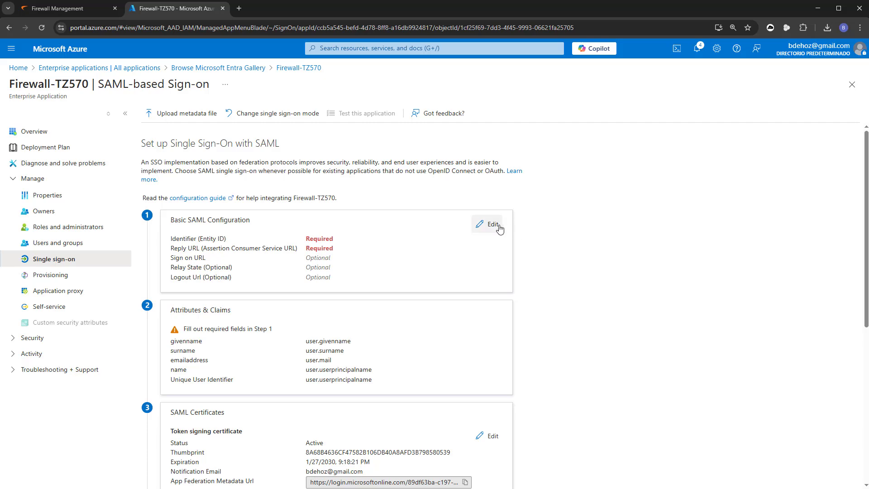
pyautogui.click(492, 224)
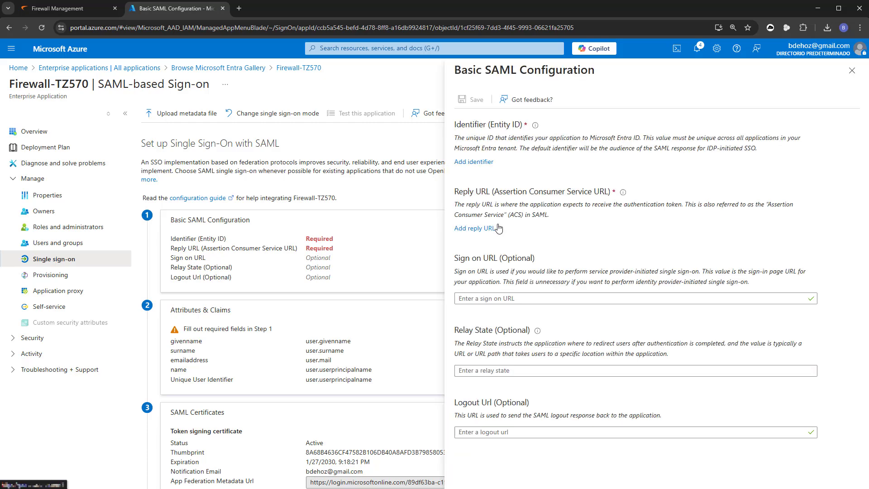
pyautogui.click(474, 162)
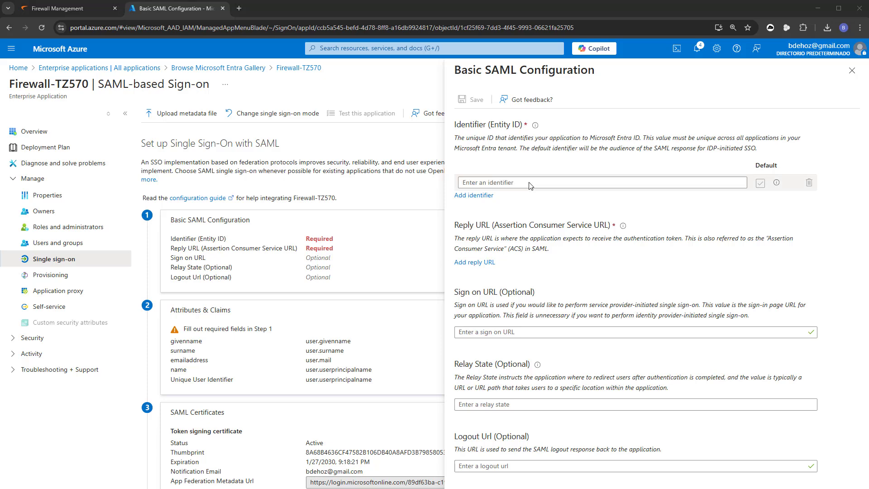
pyautogui.click(530, 182)
pyautogui.write('https://192.168.168.168/for_management/saml/metadata')
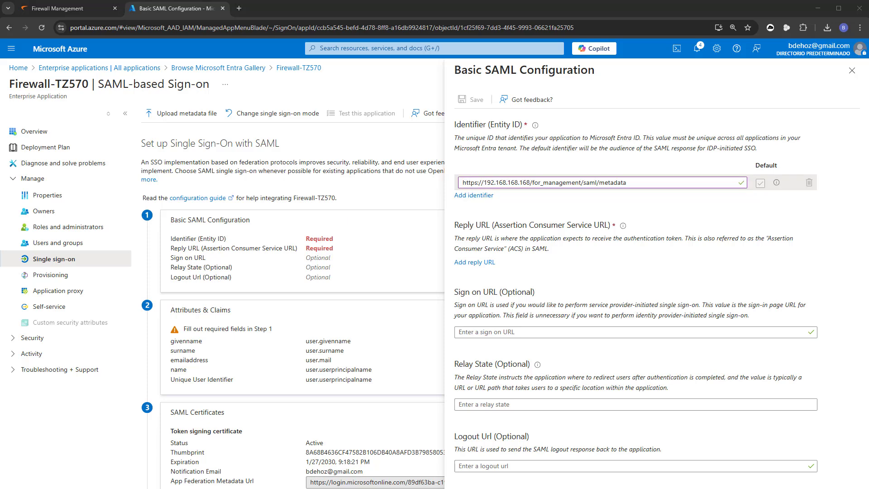
pyautogui.click(487, 262)
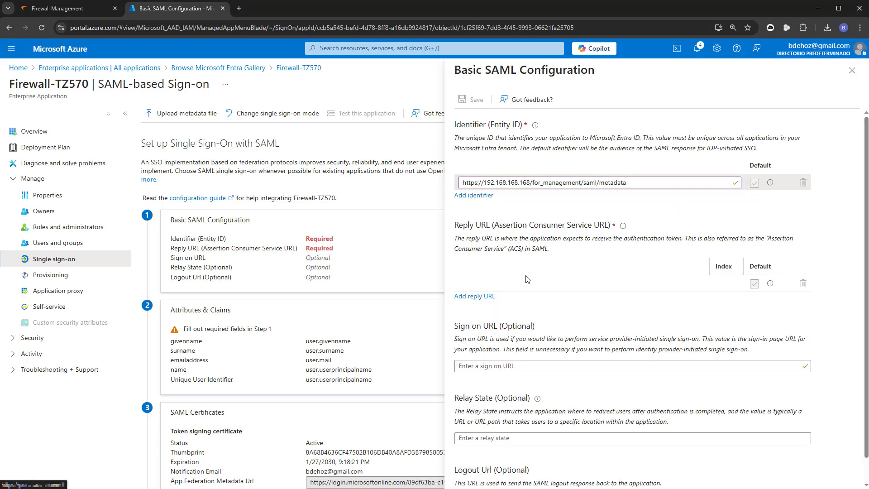
pyautogui.click(529, 283)
pyautogui.write('https://192.168.168.168/for_management/saml/acs')
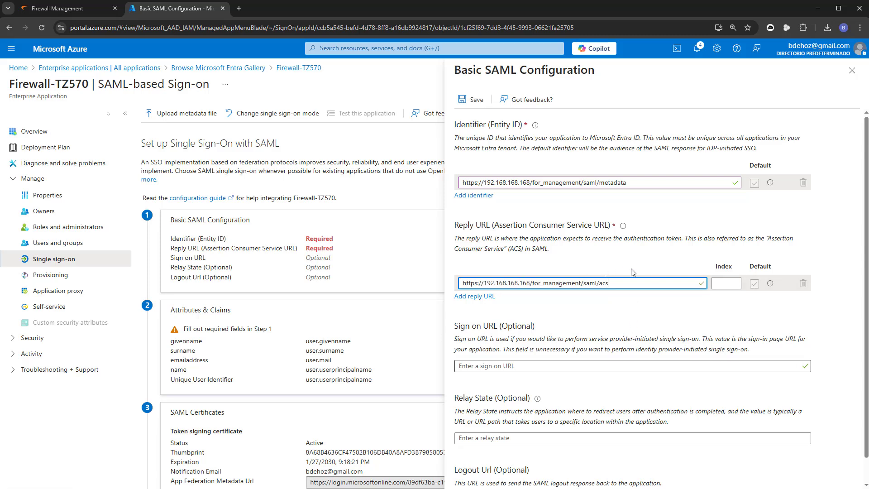
pyautogui.click(483, 100)
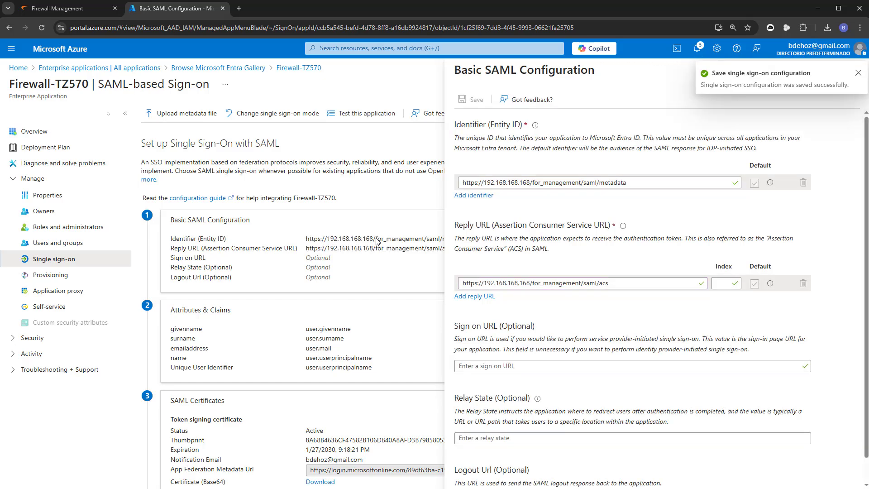
pyautogui.click(858, 72)
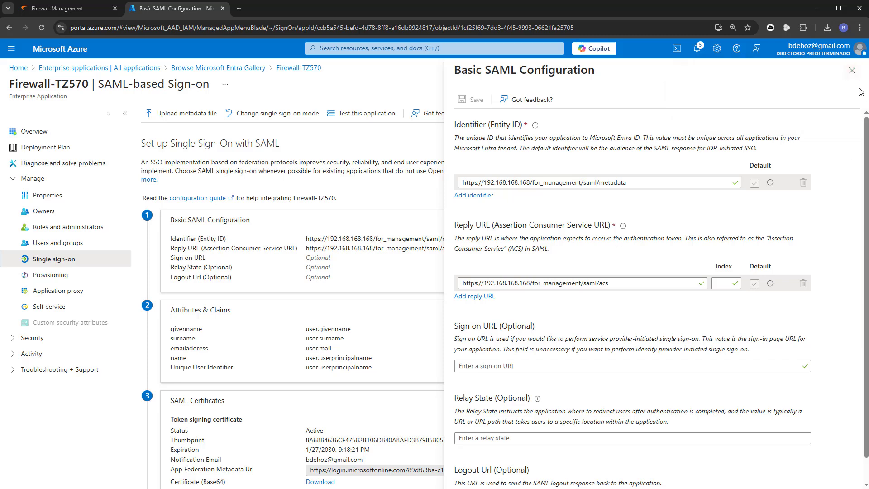
pyautogui.click(852, 82)
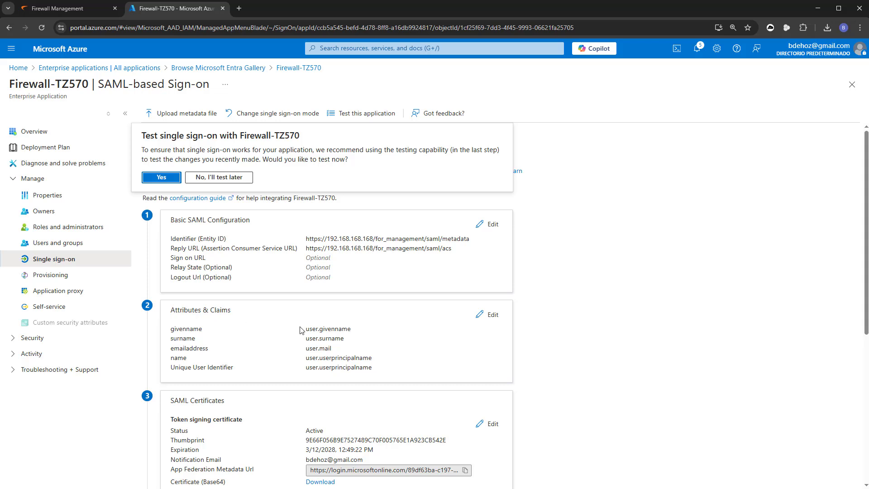
# Add and save a SAML claim called Name with user.displayname as its source attribute.
pyautogui.click(493, 314)
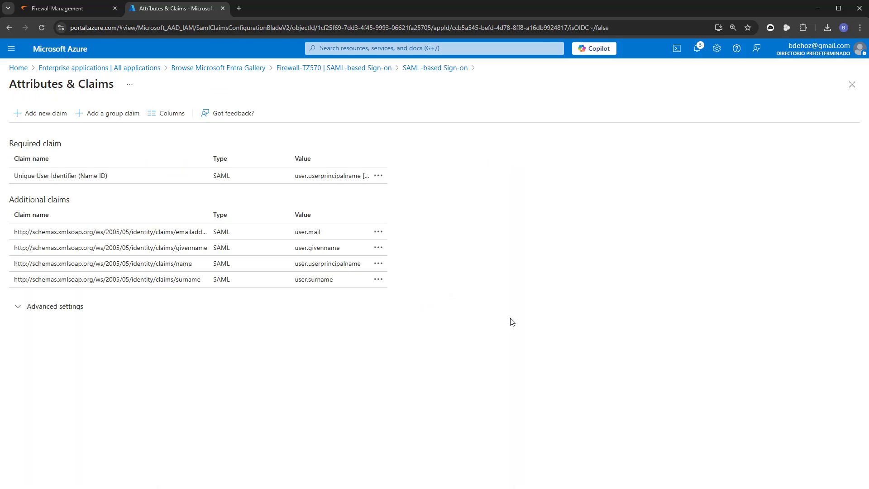
pyautogui.click(44, 117)
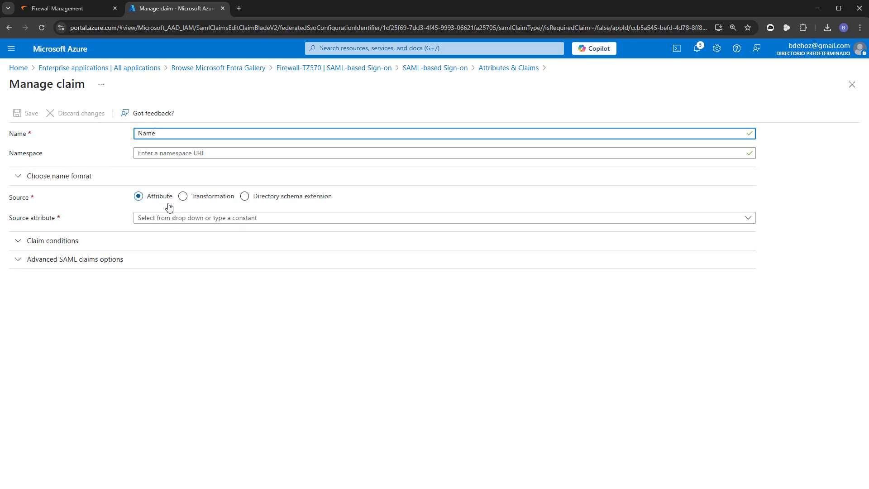
pyautogui.click(163, 221)
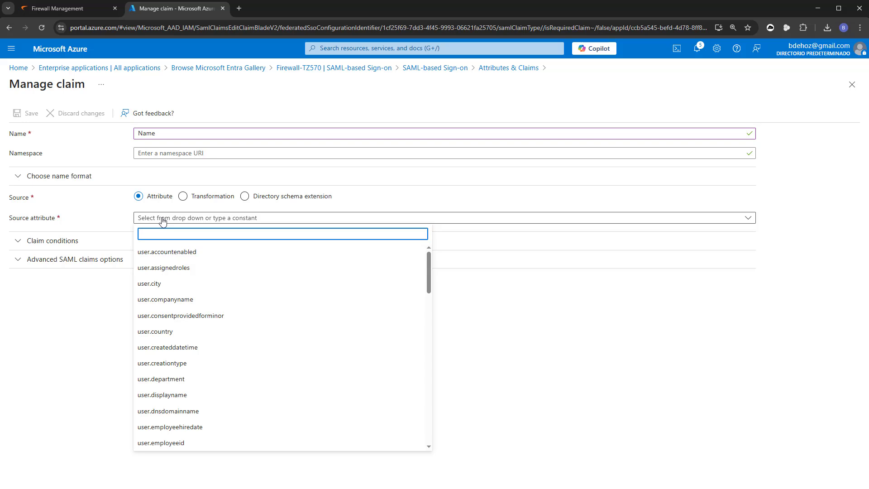
pyautogui.write('user.di')
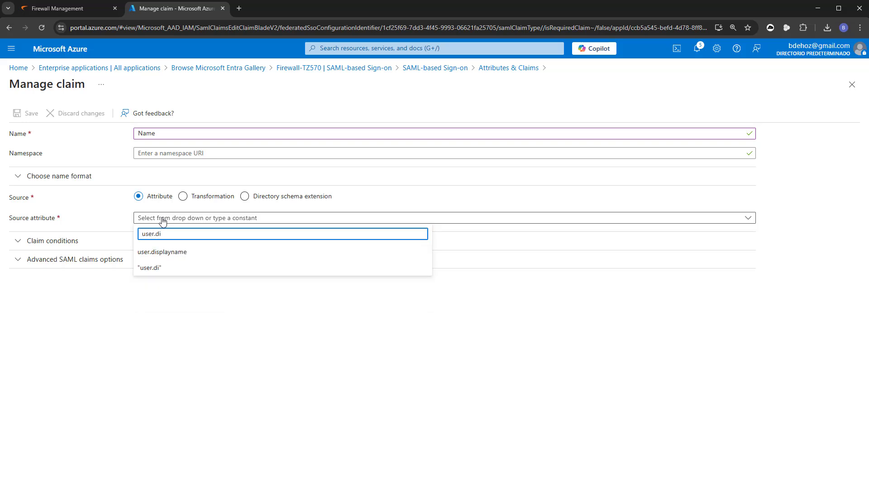
pyautogui.click(165, 252)
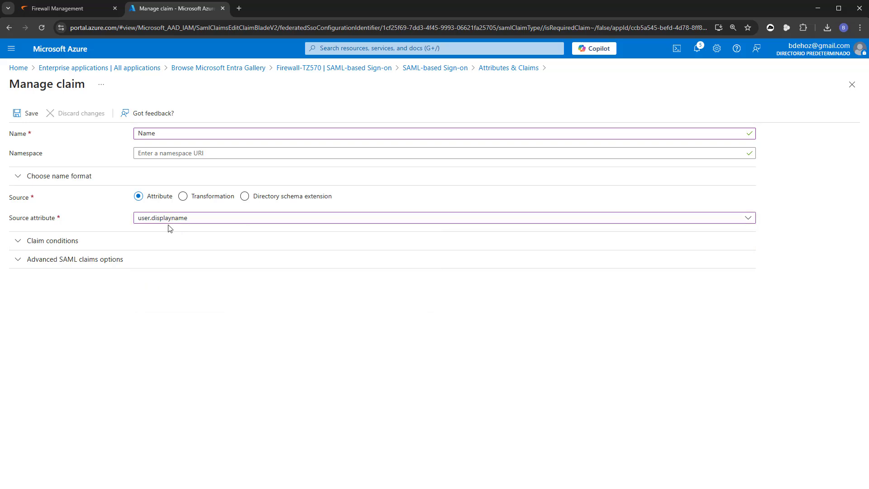
pyautogui.click(23, 115)
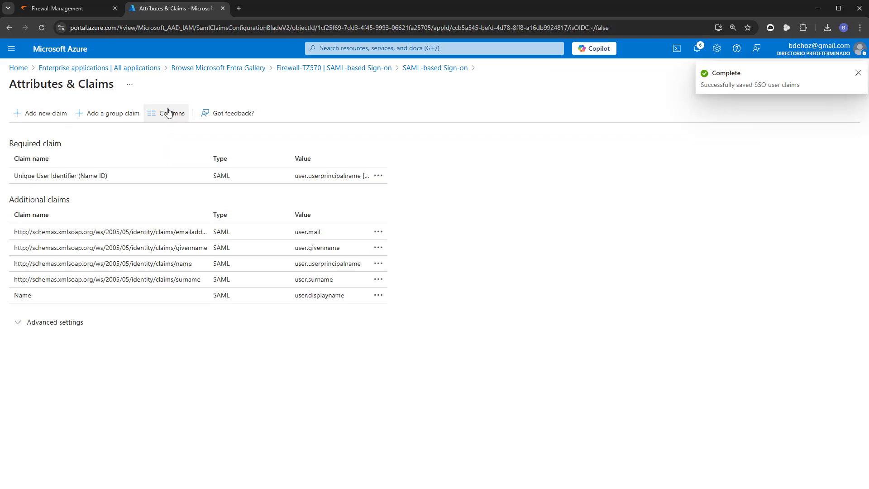
# Check the display name of the account in the directory's list of all users.
pyautogui.click(28, 69)
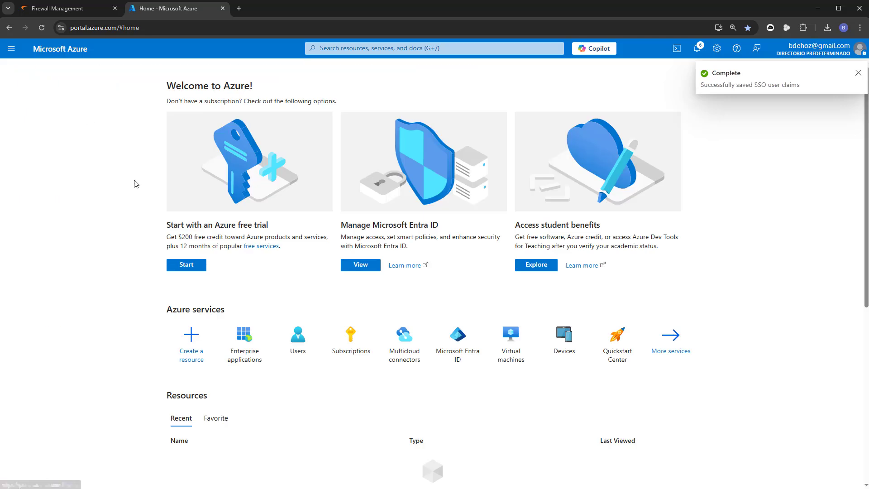
pyautogui.click(298, 340)
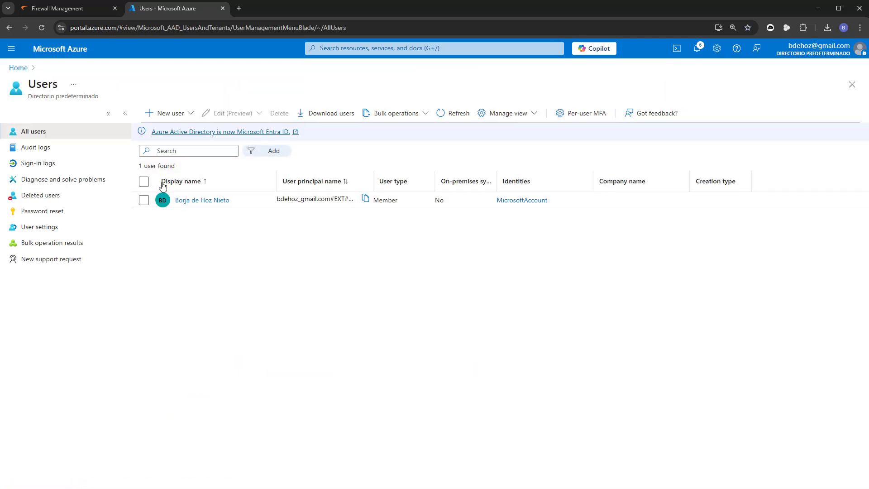
pyautogui.moveTo(190, 181); pyautogui.dragTo(181, 185)
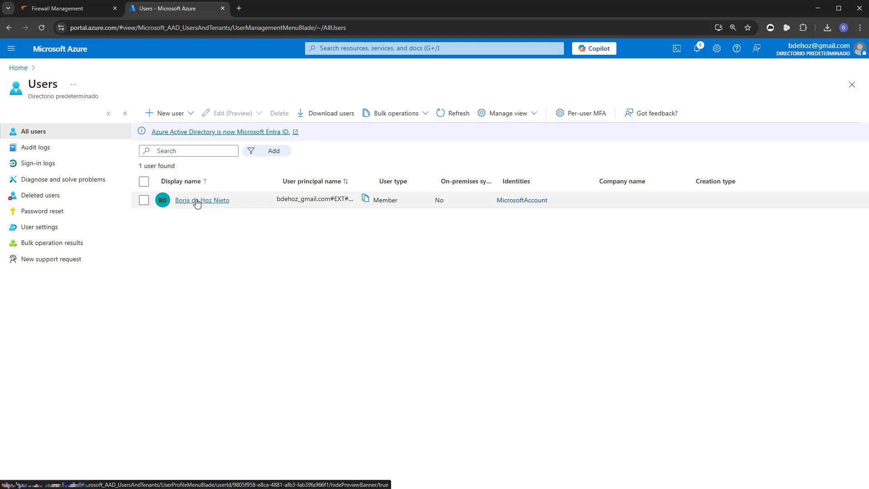
# Reopen Firewall-TZ570's single sign-on settings from the enterprise applications and review the Name claim among its attributes.
pyautogui.click(18, 68)
pyautogui.click(291, 350)
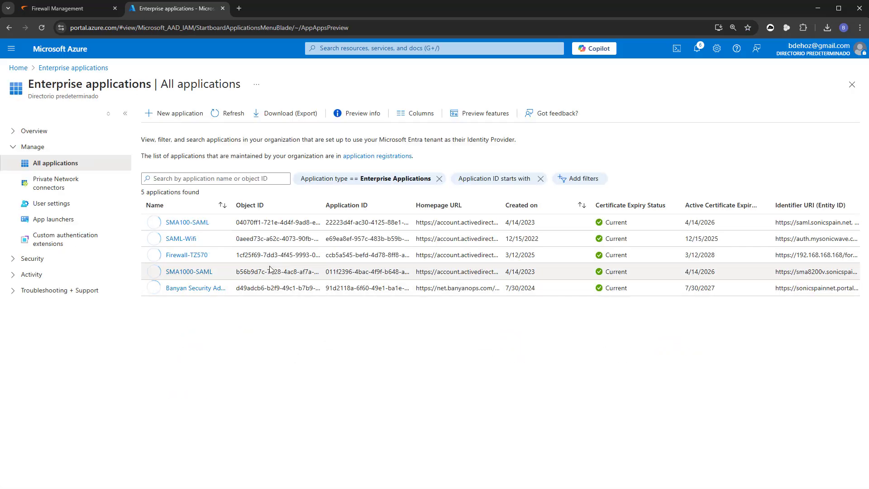
pyautogui.click(189, 257)
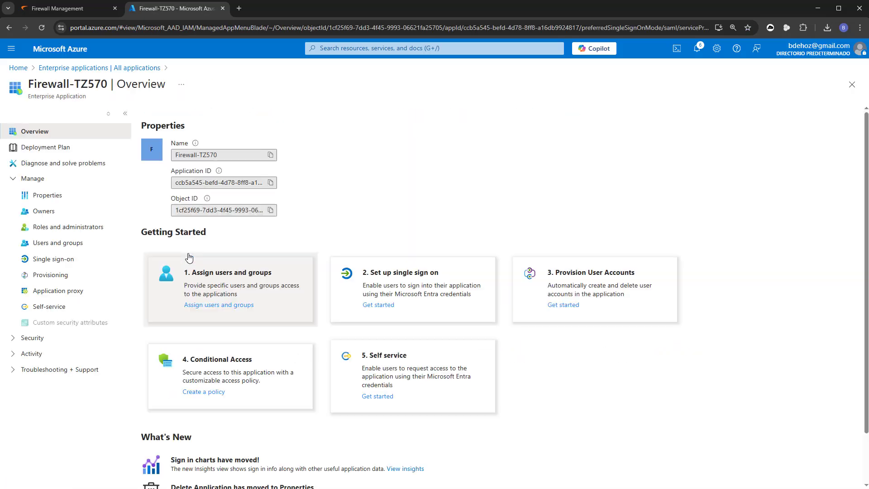
pyautogui.click(378, 305)
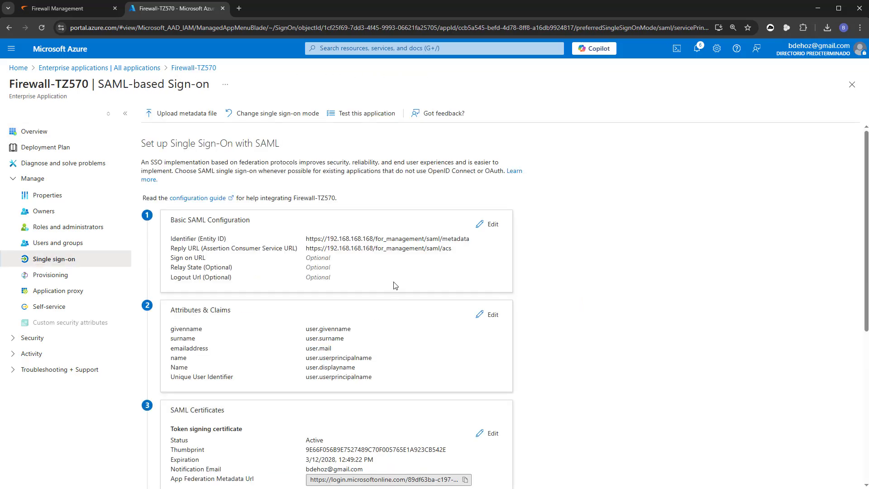
pyautogui.scroll(-1, 395, 285)
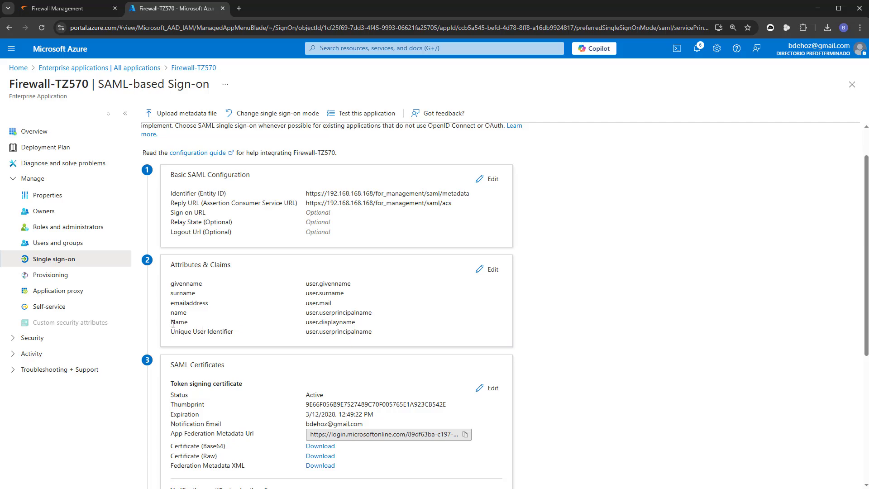
pyautogui.moveTo(173, 323); pyautogui.dragTo(355, 325)
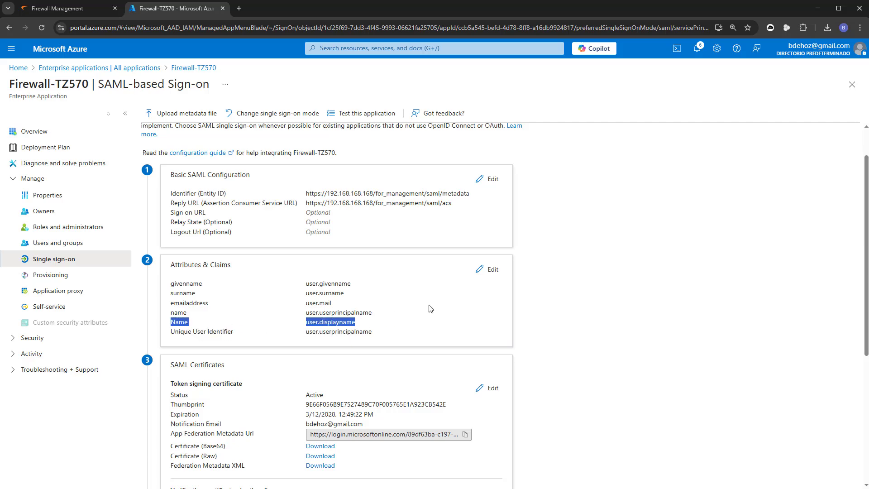
# Download Firewall-TZ570's Federation Metadata XML from the SAML certificates section and switch back to the SonicWall firewall management page.
pyautogui.scroll(-4, 430, 308)
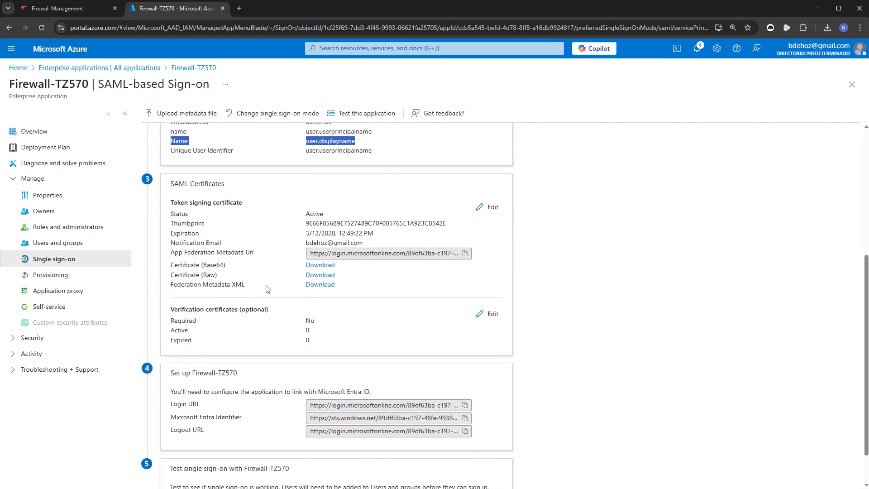
pyautogui.click(319, 288)
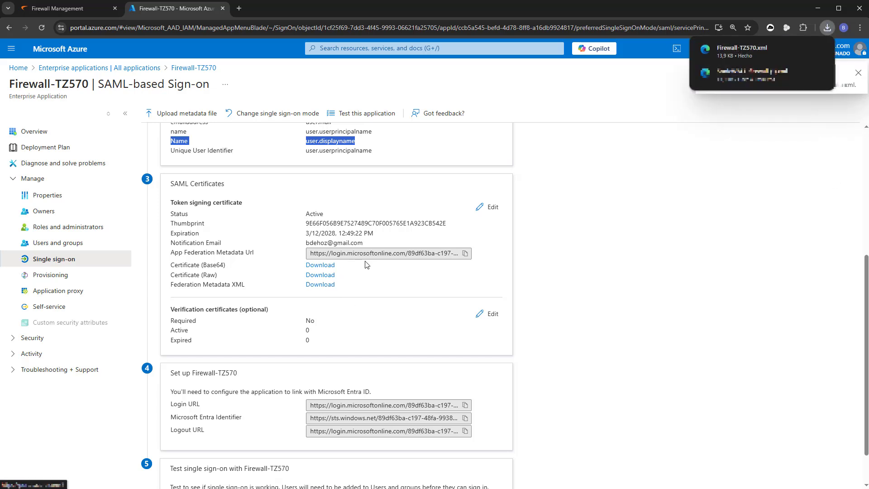
pyautogui.click(71, 10)
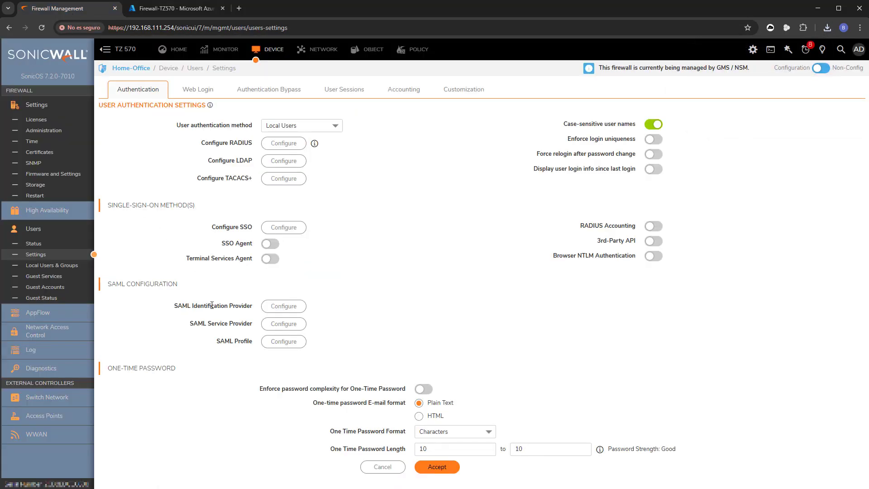
# Import the downloaded Firewall-TZ570 metadata file as a SAML identification provider named Azure-TZ570.
pyautogui.click(283, 306)
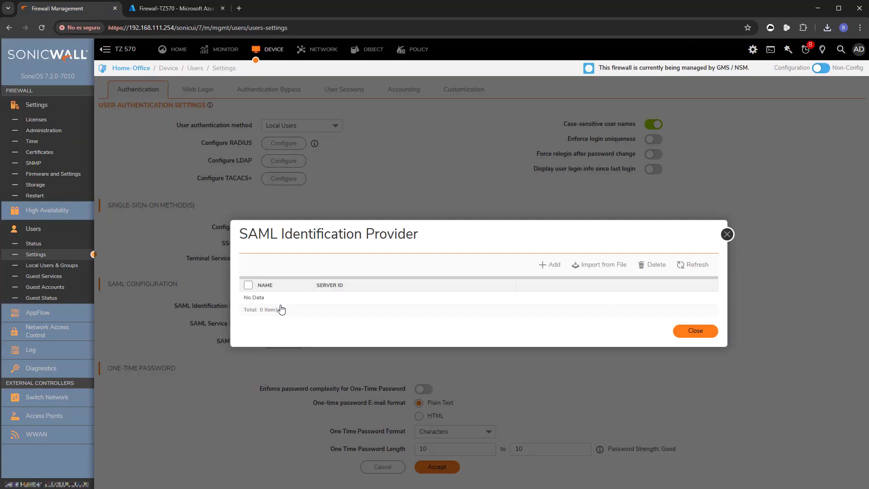
pyautogui.click(603, 266)
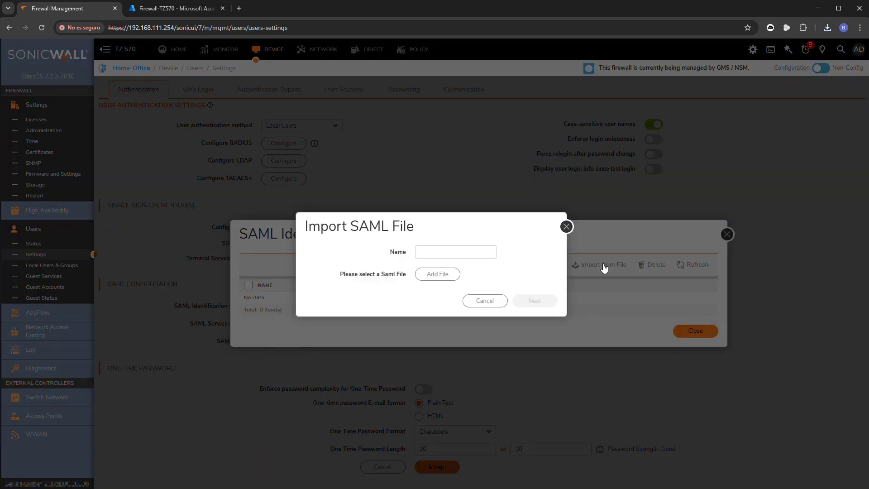
pyautogui.click(446, 251)
pyautogui.write('Azure')
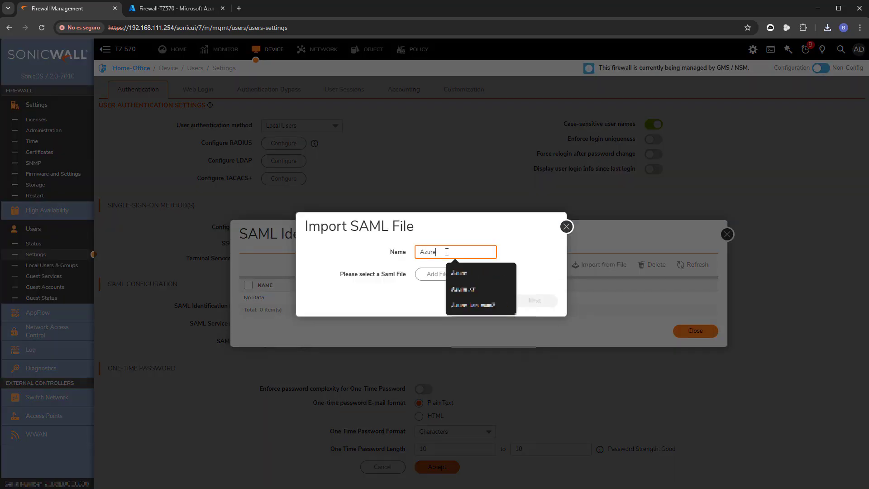
pyautogui.write('-TZ')
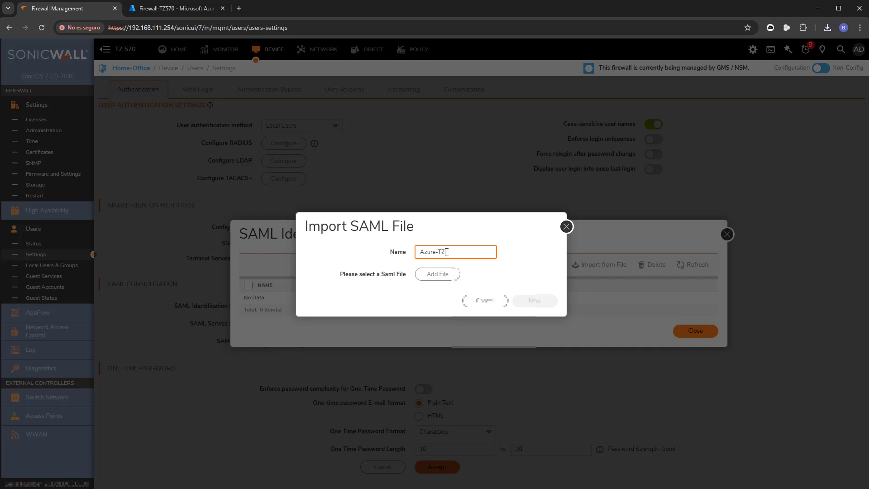
pyautogui.write('570')
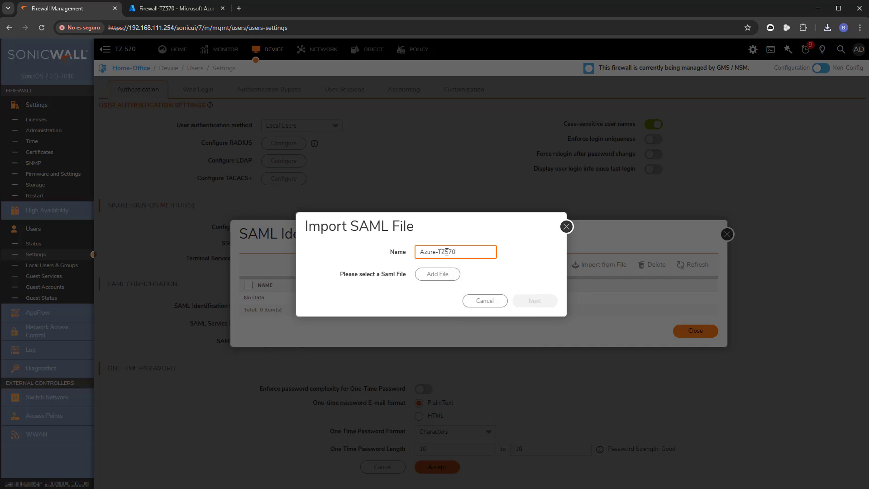
pyautogui.click(446, 274)
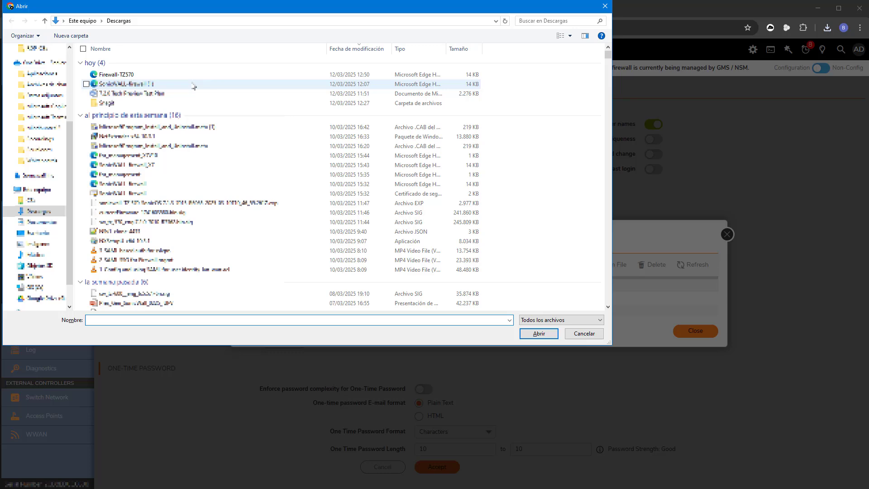
pyautogui.click(116, 74)
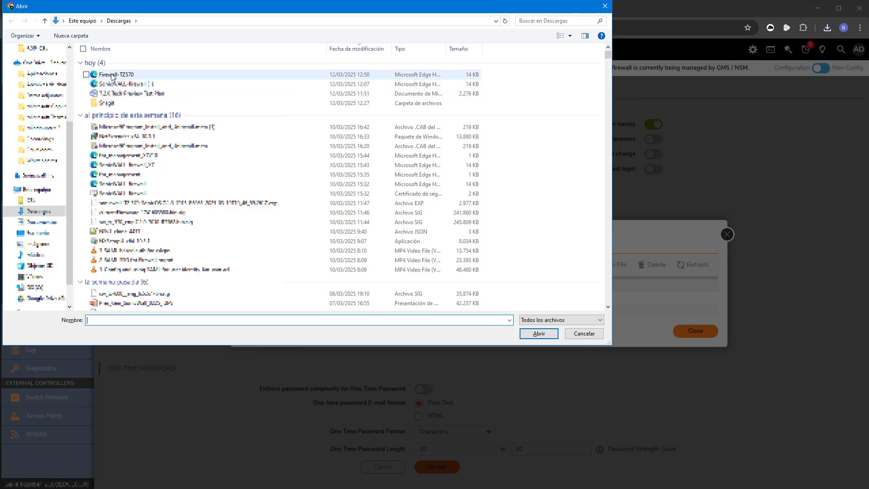
pyautogui.click(538, 333)
pyautogui.click(575, 300)
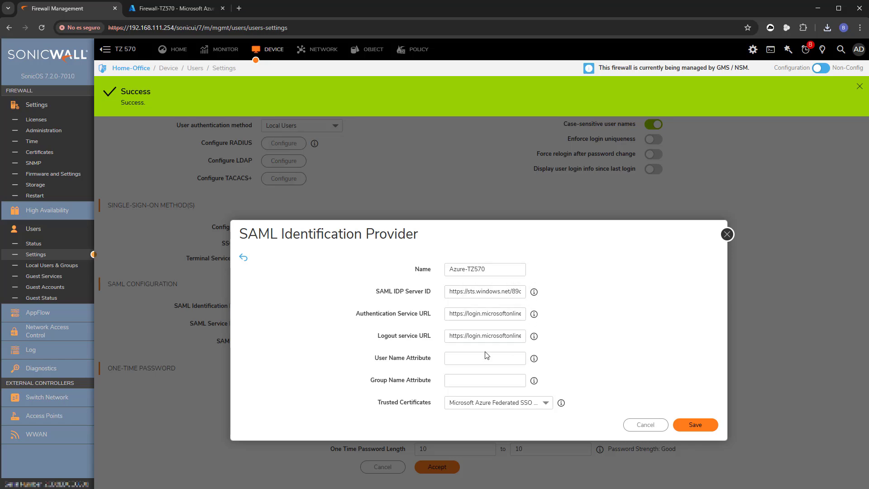
# Set the identification provider's user name attribute to Name and check it against the application's claims in Azure.
pyautogui.click(479, 357)
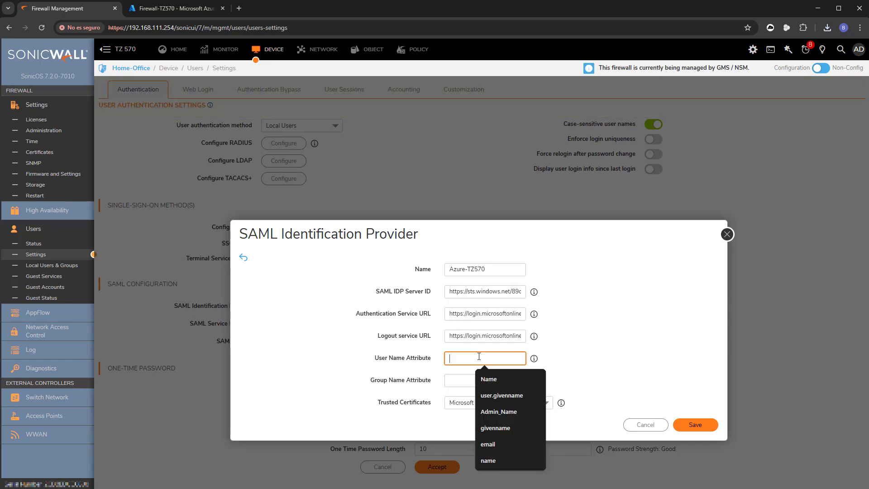
pyautogui.click(498, 379)
pyautogui.click(177, 12)
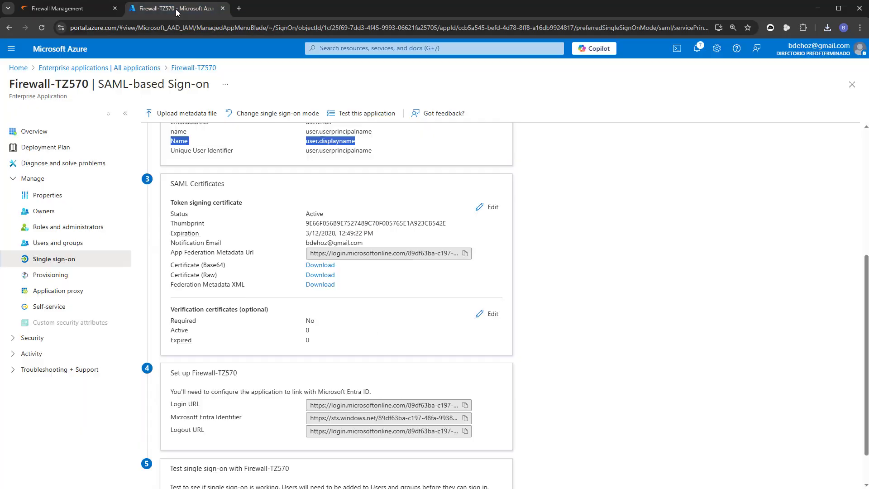
pyautogui.scroll(3, 285, 219)
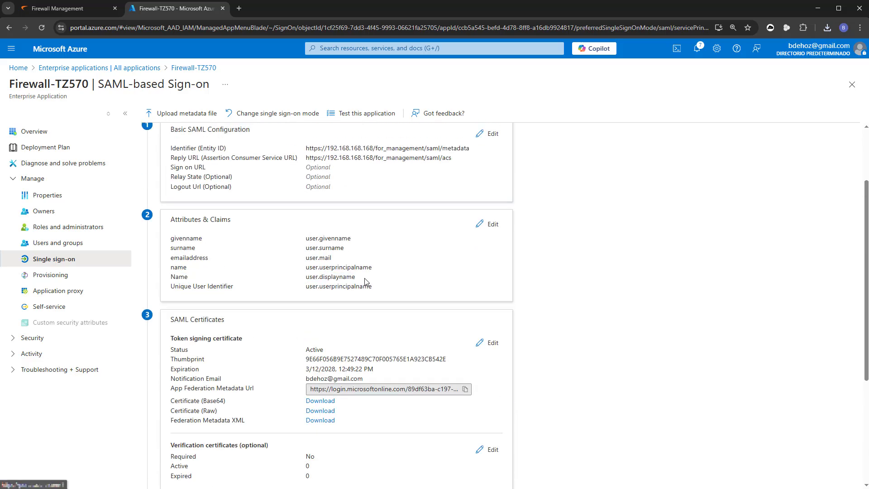
pyautogui.click(67, 8)
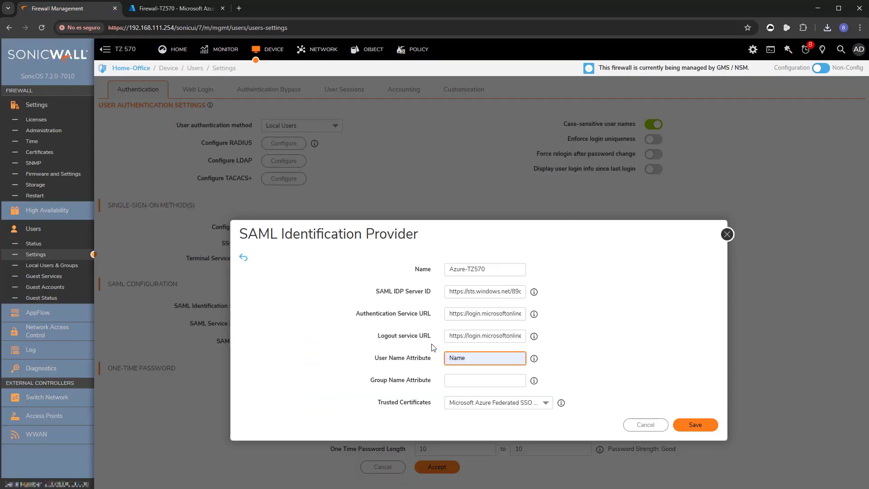
# Choose the Microsoft Azure Federated SSO certificate as trusted, then save the identification provider and close its list.
pyautogui.click(543, 407)
pyautogui.click(518, 394)
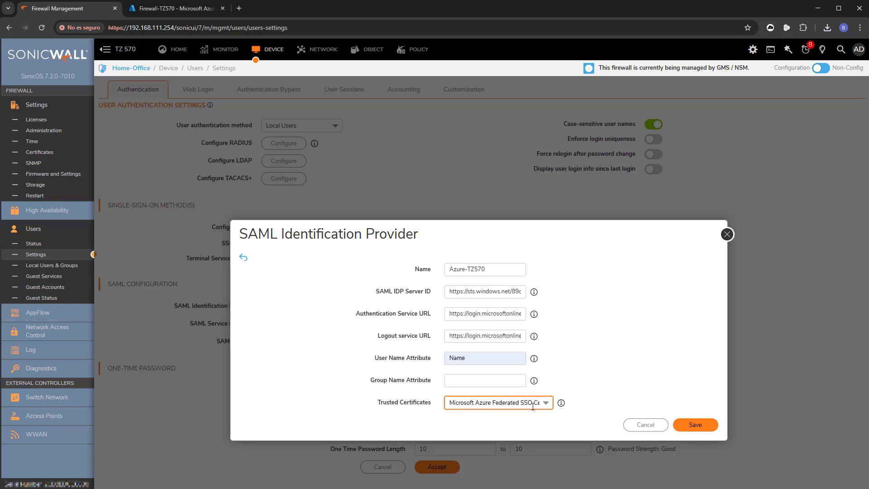
pyautogui.click(699, 426)
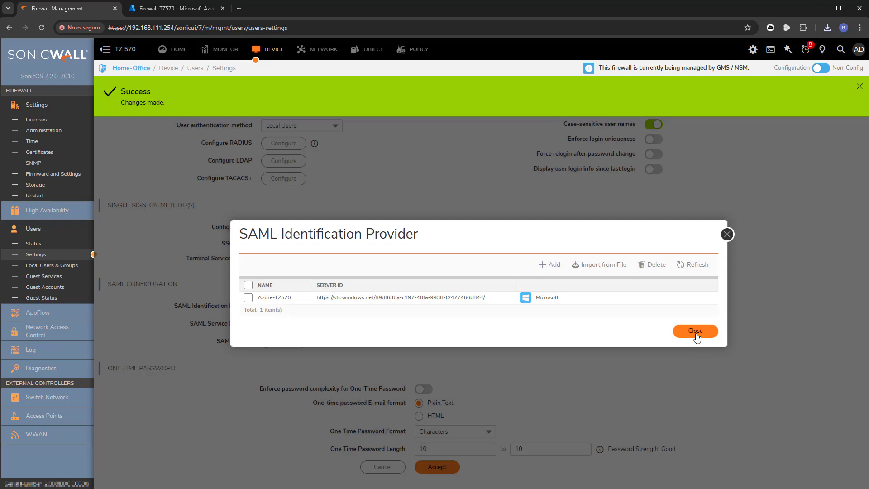
pyautogui.click(696, 337)
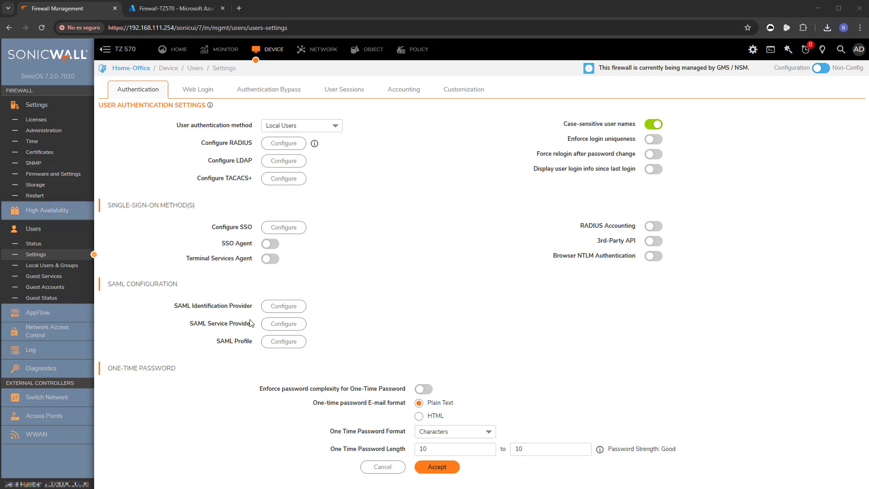
# Start a new SAML service provider and name it Authentication-X0.
pyautogui.click(284, 324)
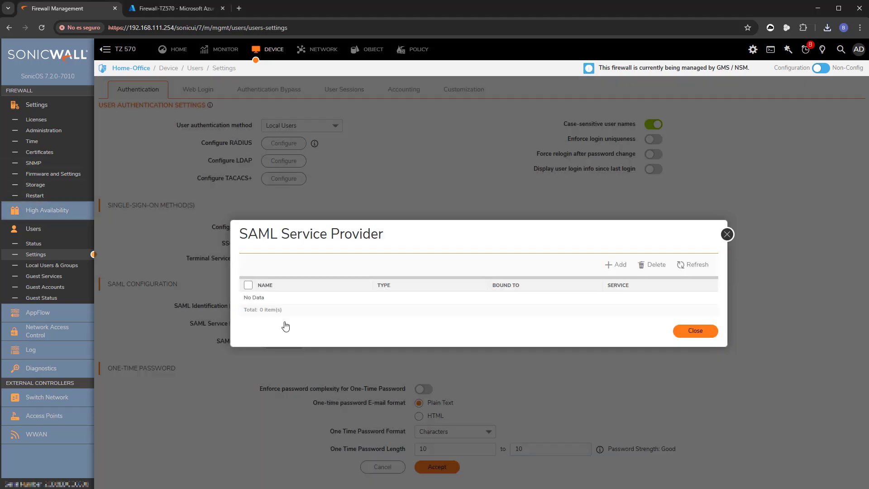
pyautogui.click(617, 264)
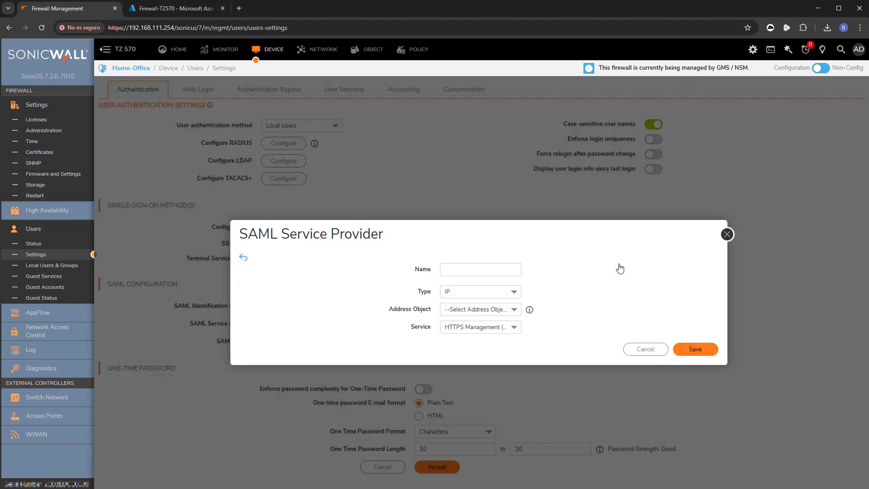
pyautogui.click(480, 268)
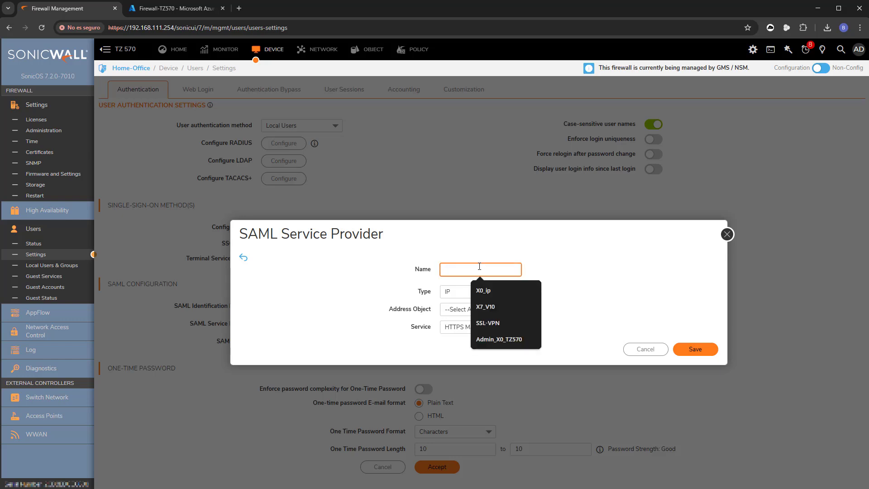
pyautogui.write('Management')
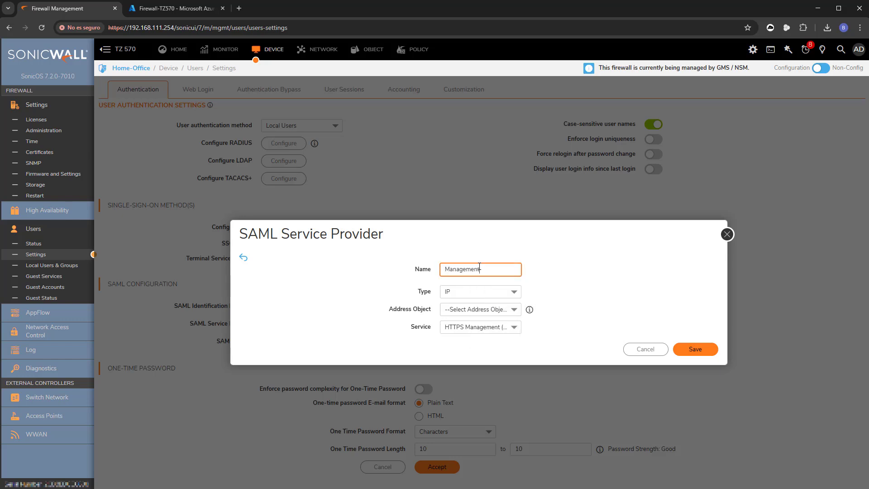
pyautogui.doubleClick(479, 267)
pyautogui.write('Authentication-X0')
# Bind the service provider to the X0 IP address object with type IP and the HTTPS Management service, then save and close.
pyautogui.click(482, 294)
pyautogui.click(479, 308)
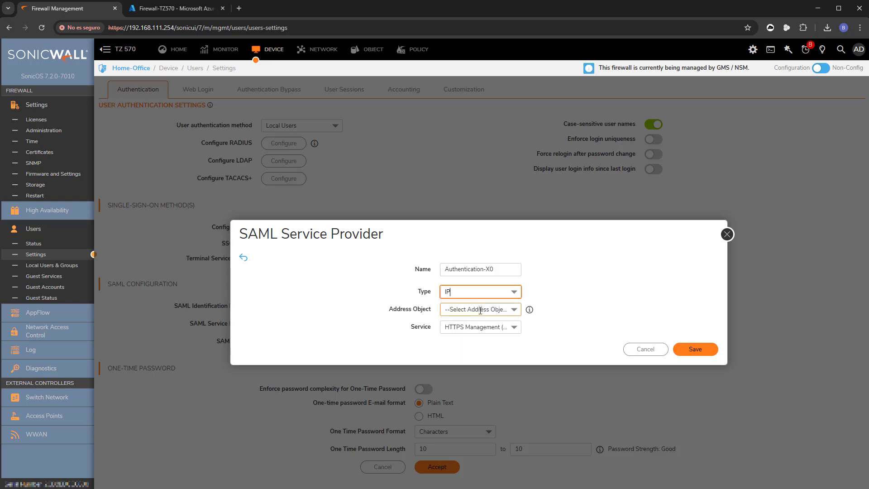
pyautogui.click(480, 311)
pyautogui.write('x0')
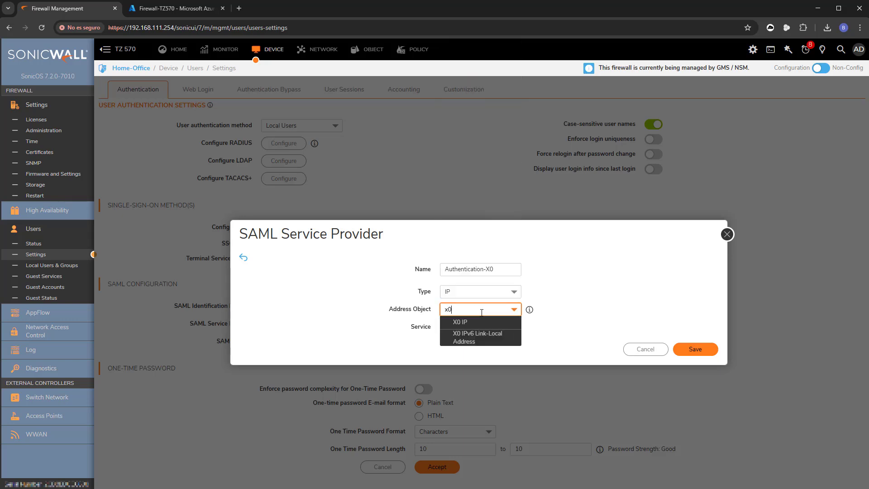
pyautogui.click(479, 322)
pyautogui.click(457, 327)
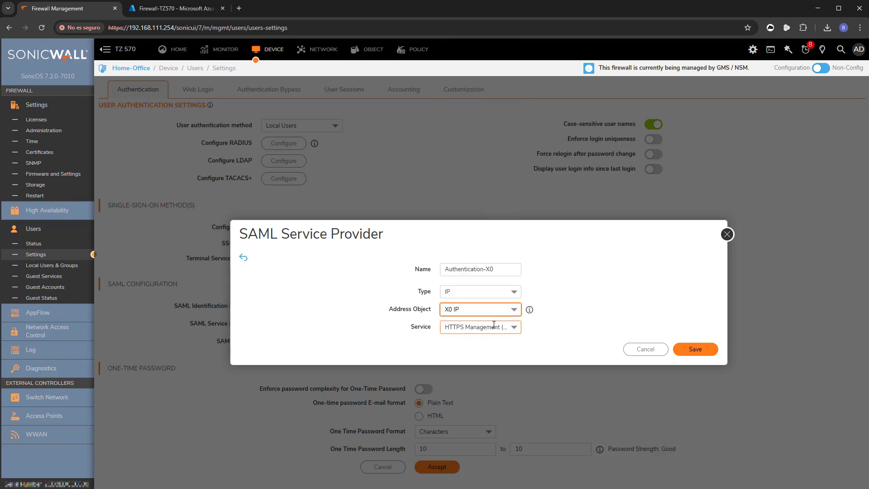
pyautogui.click(490, 342)
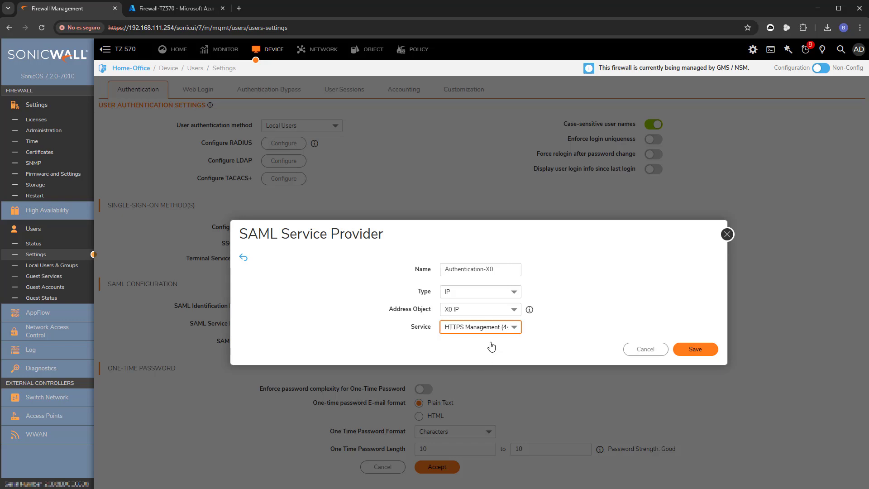
pyautogui.click(694, 348)
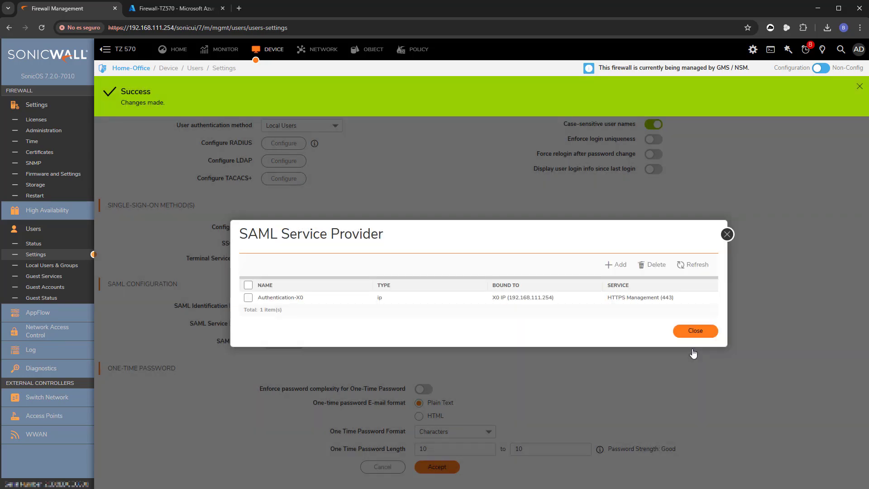
pyautogui.click(696, 331)
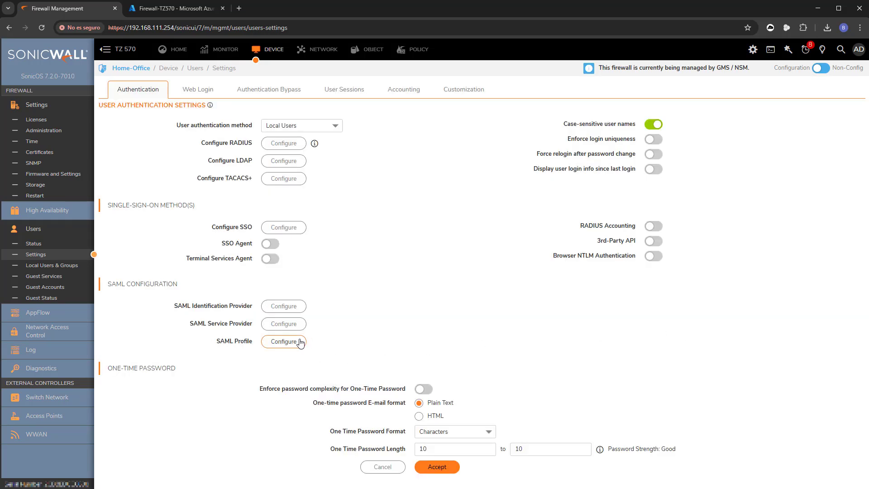
# Start a new SAML profile and name it Profile_Auth-X0.
pyautogui.click(300, 343)
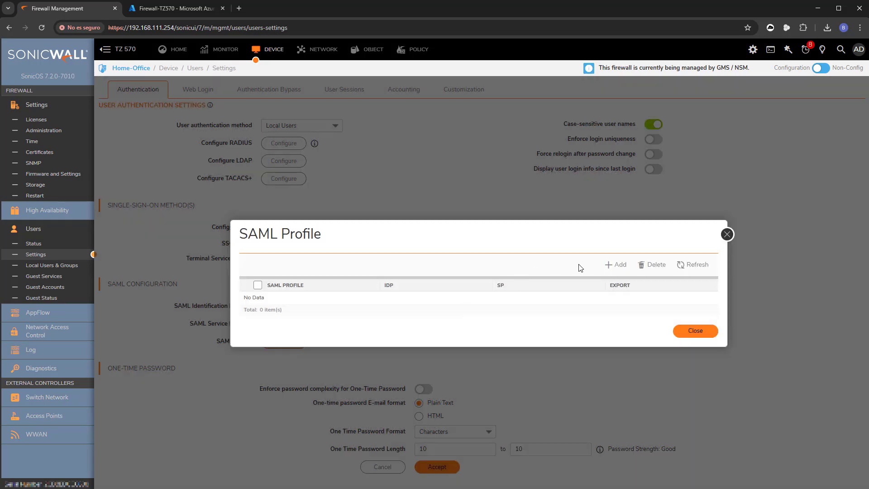
pyautogui.click(617, 265)
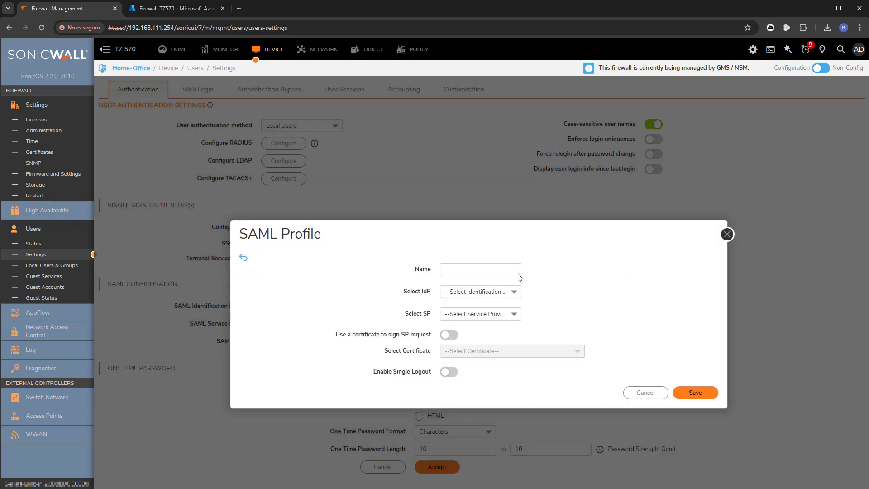
pyautogui.click(506, 271)
pyautogui.write('Pro')
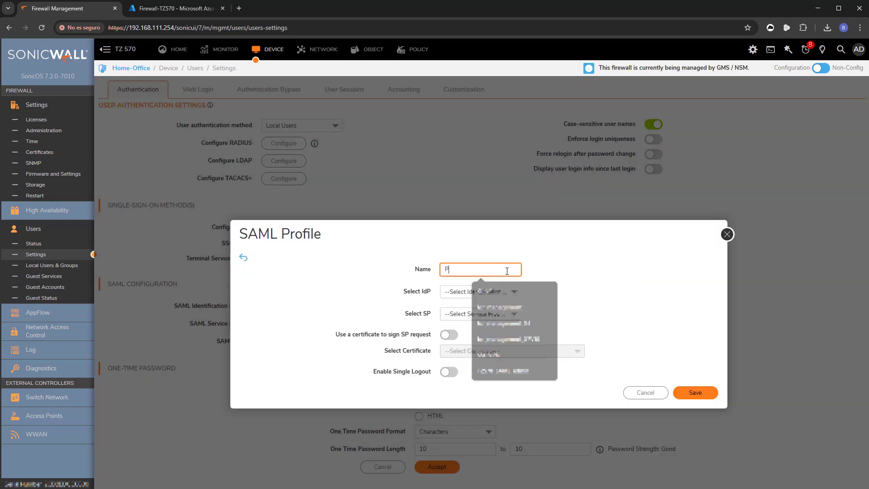
pyautogui.press('BackSpace')
pyautogui.press('BackSpace')
pyautogui.press('BackSpace')
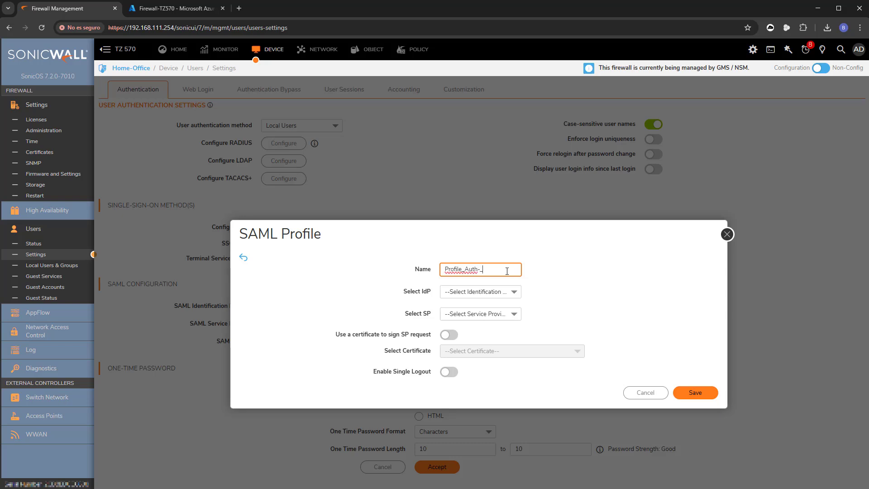
pyautogui.press('BackSpace')
pyautogui.write('X0')
# Assign Azure-TZ570 as the profile's IdP and Authentication-X0 as its SP, then save the profile.
pyautogui.click(494, 291)
pyautogui.click(494, 322)
pyautogui.click(500, 317)
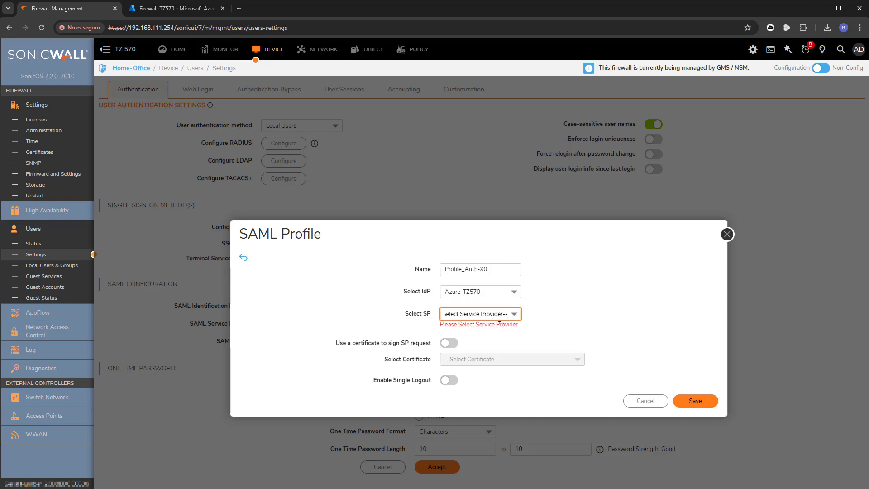
pyautogui.click(499, 344)
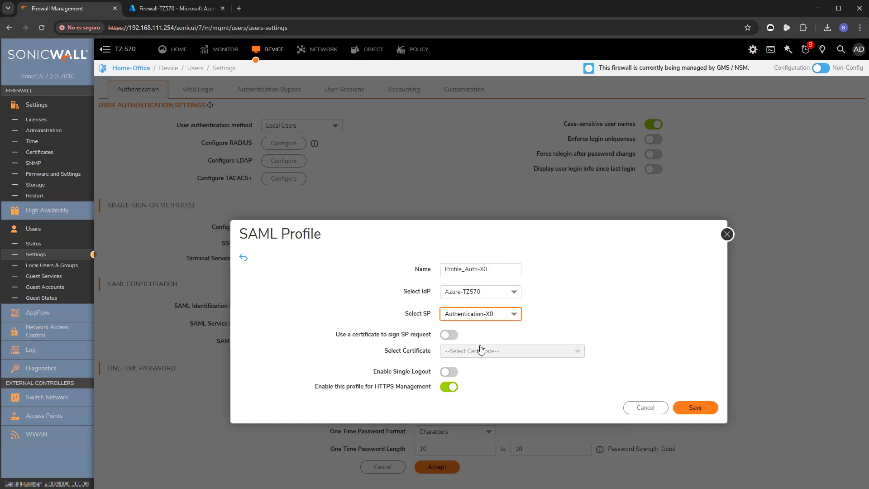
pyautogui.click(702, 410)
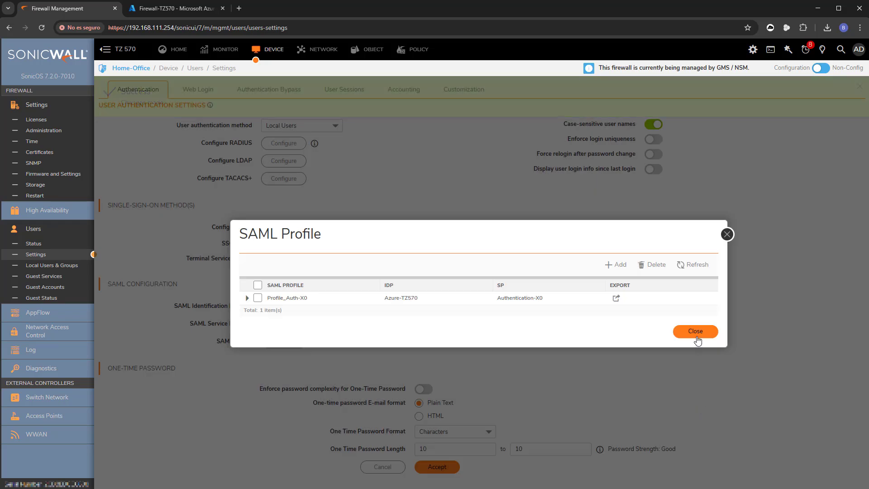
# Export the Profile_Auth-X0 SAML profile and open the downloaded Profile_Auth-X0.xml file.
pyautogui.click(617, 299)
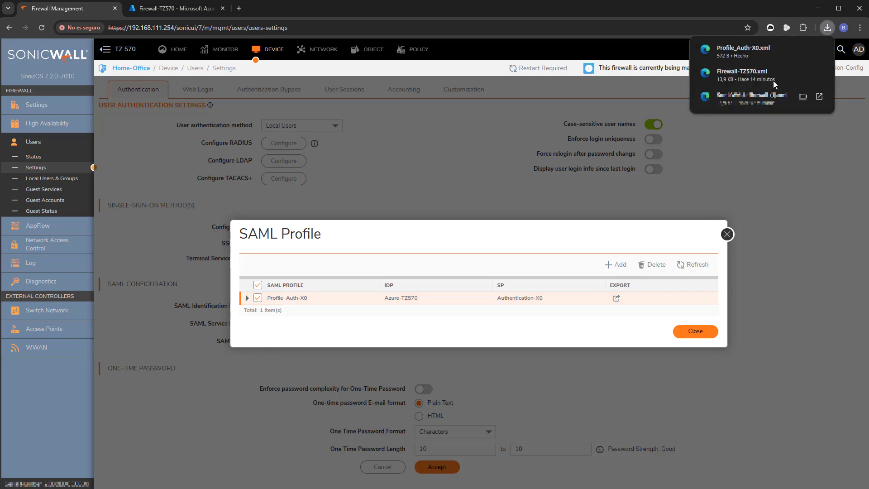
pyautogui.click(732, 50)
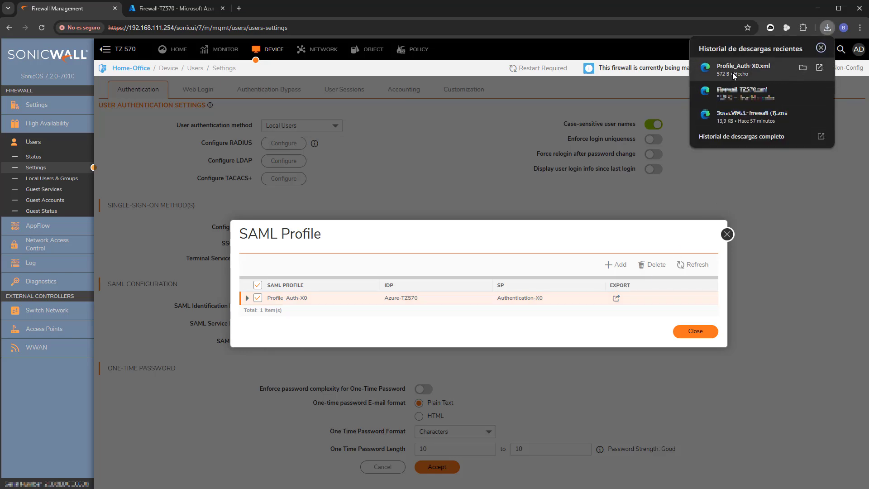
pyautogui.click(734, 72)
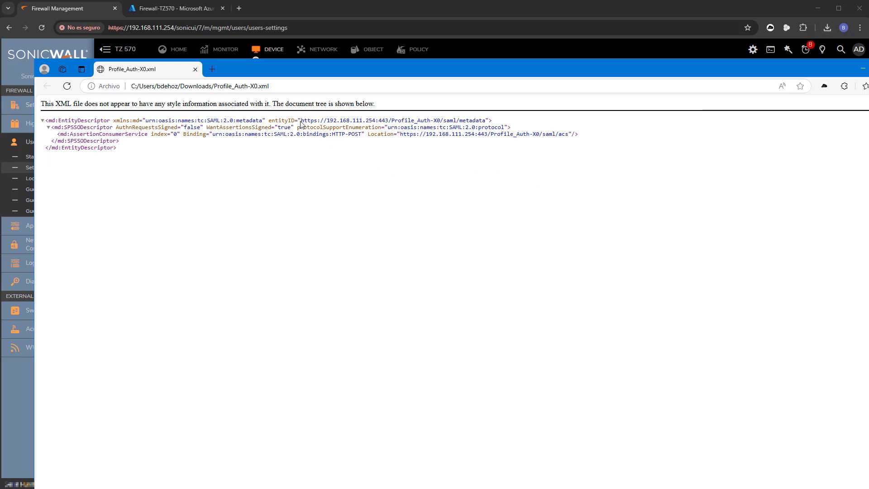
pyautogui.moveTo(301, 123); pyautogui.dragTo(488, 122)
pyautogui.hotkey('ctrl', 'c')
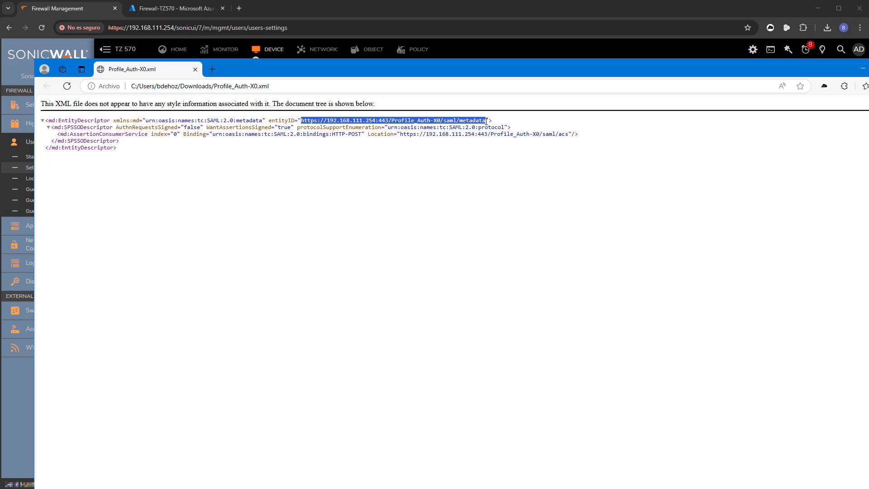
pyautogui.scroll(2, 463, 225)
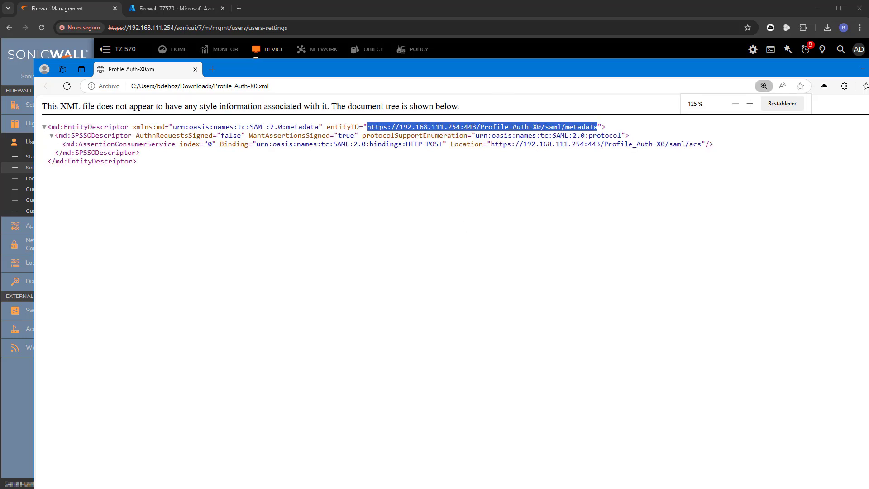
pyautogui.click(177, 10)
pyautogui.click(493, 225)
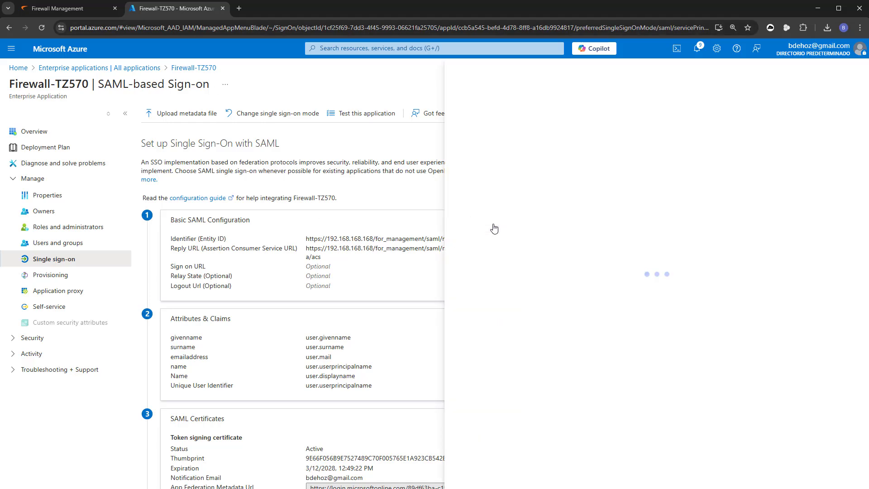
pyautogui.moveTo(643, 183); pyautogui.dragTo(419, 181)
pyautogui.hotkey('ctrl', 'v')
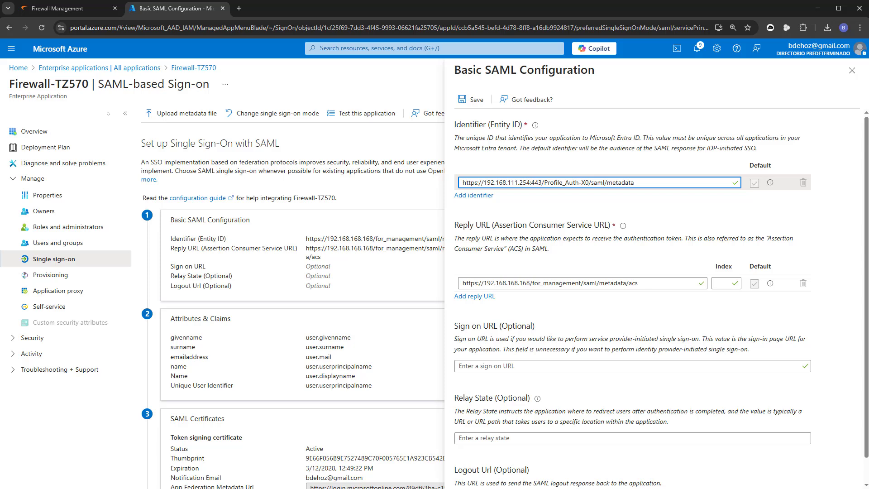
pyautogui.hotkey('alt', 'Tab')
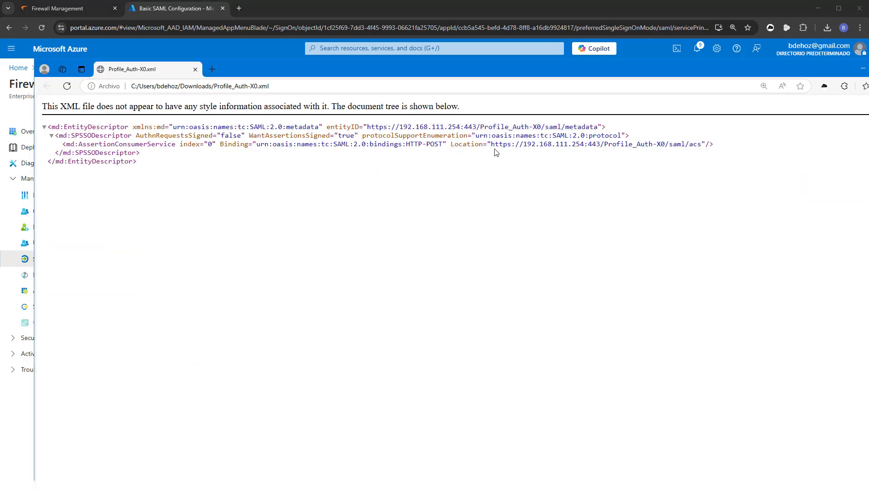
pyautogui.moveTo(493, 145); pyautogui.dragTo(701, 145)
pyautogui.hotkey('ctrl', 'c')
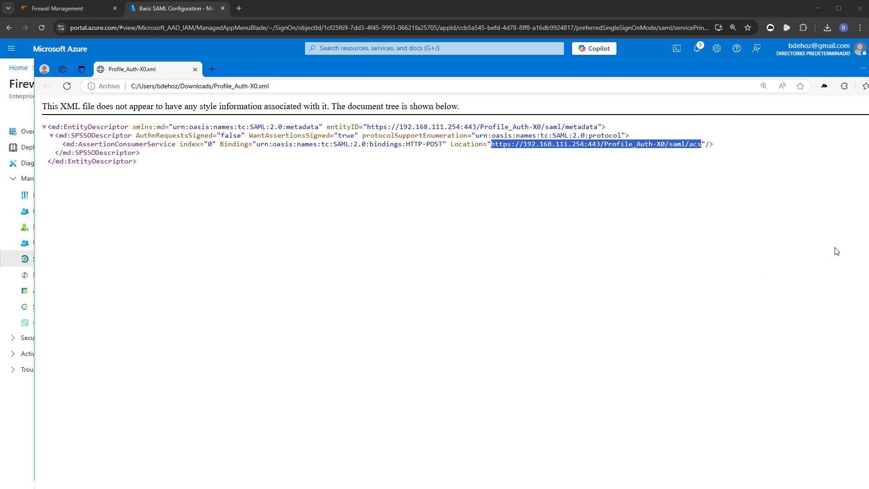
pyautogui.click(180, 18)
pyautogui.tripleClick(645, 281)
pyautogui.hotkey('ctrl', 'v')
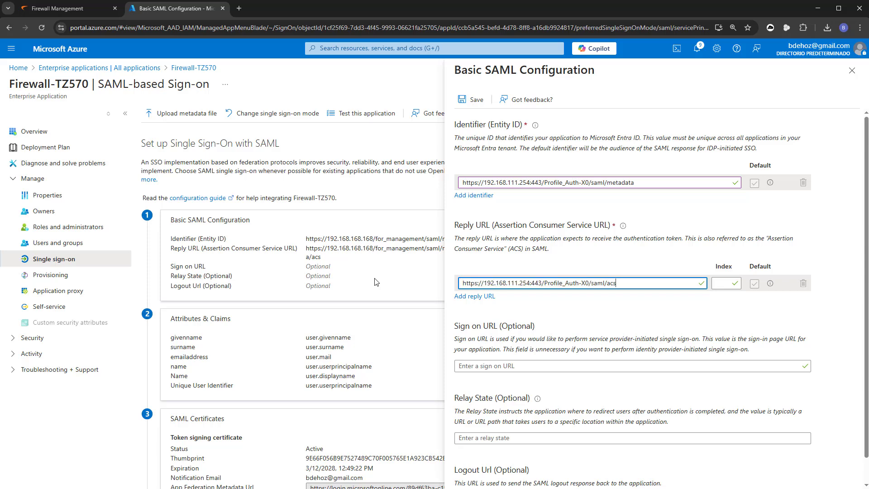
pyautogui.click(475, 100)
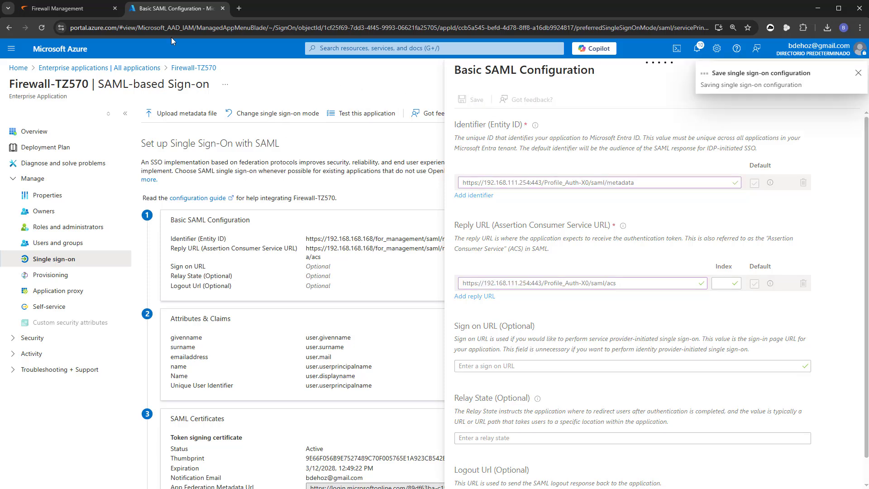
# Return to the firewall, close the SAML Profile dialog and open the Local Users & Groups page.
pyautogui.click(64, 10)
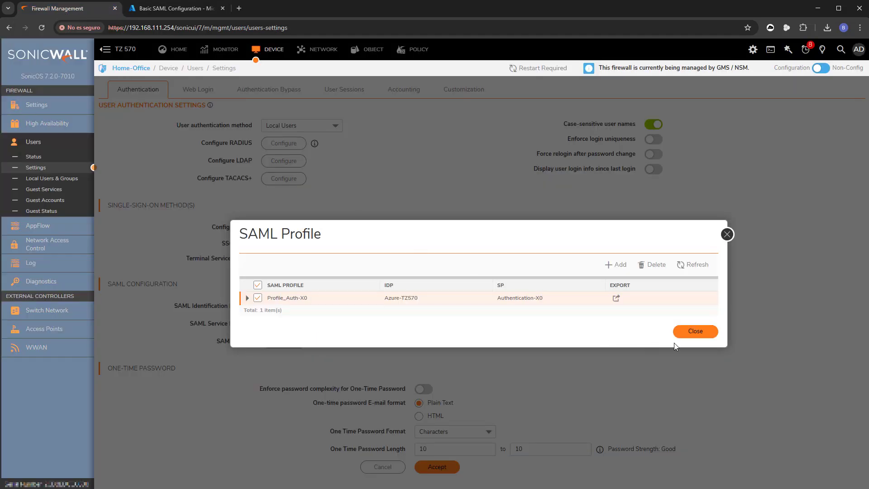
pyautogui.click(699, 334)
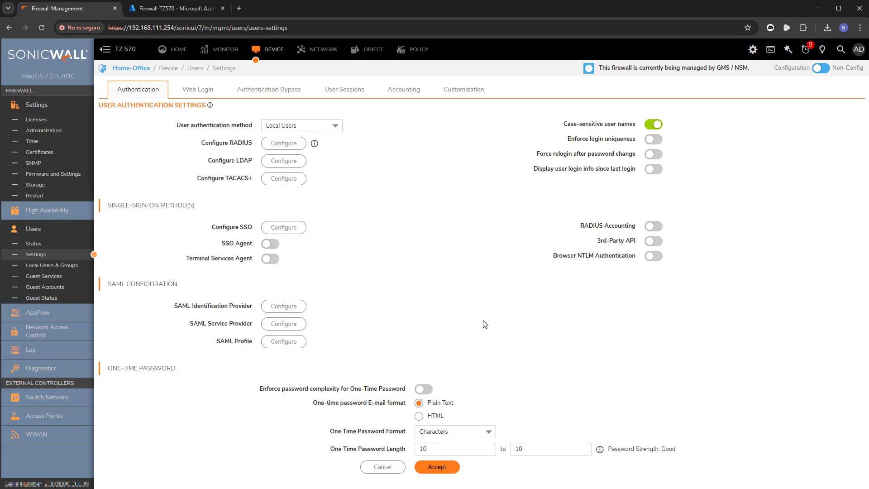
pyautogui.click(66, 266)
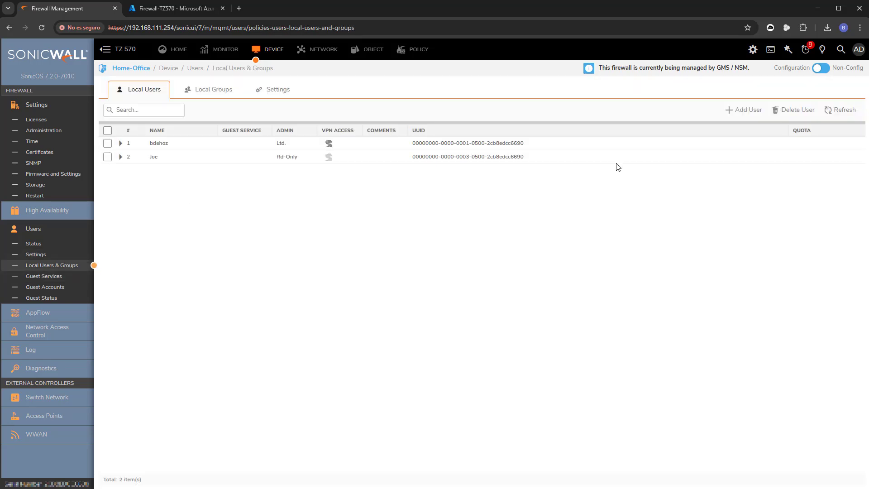
# Switch to Azure, open the Users list from the portal home and copy the Entra user's display name.
pyautogui.click(159, 9)
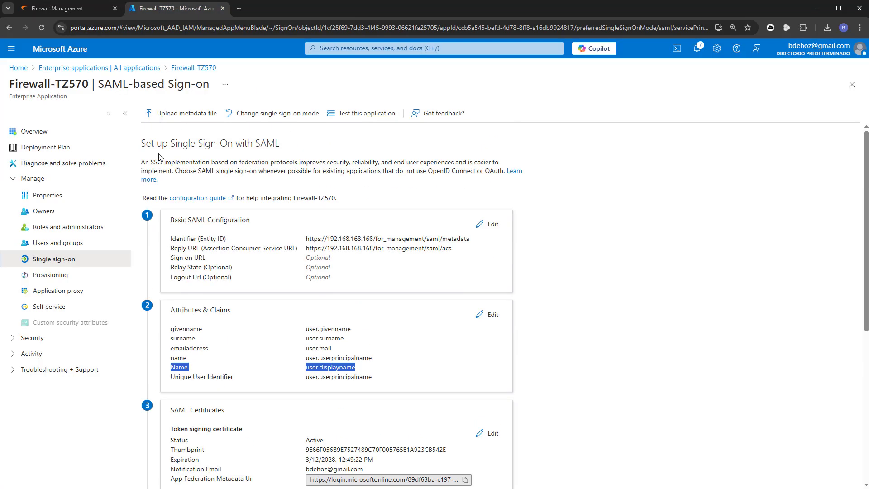
pyautogui.click(18, 68)
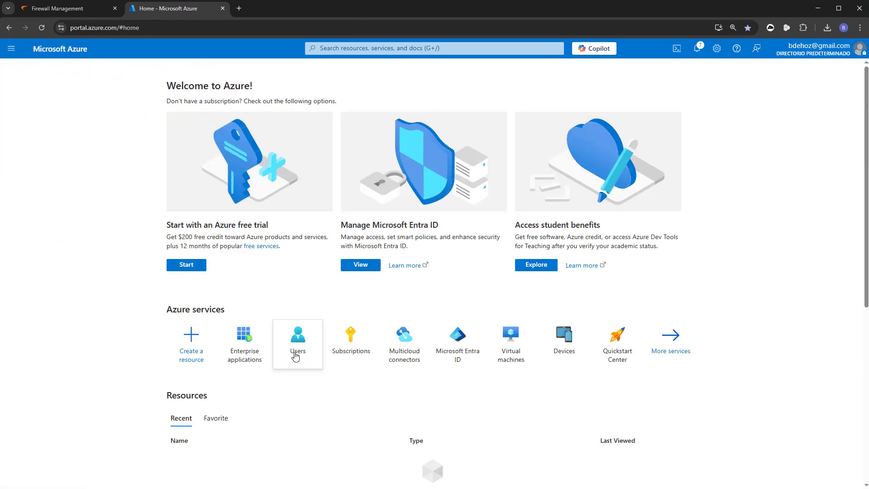
pyautogui.click(295, 343)
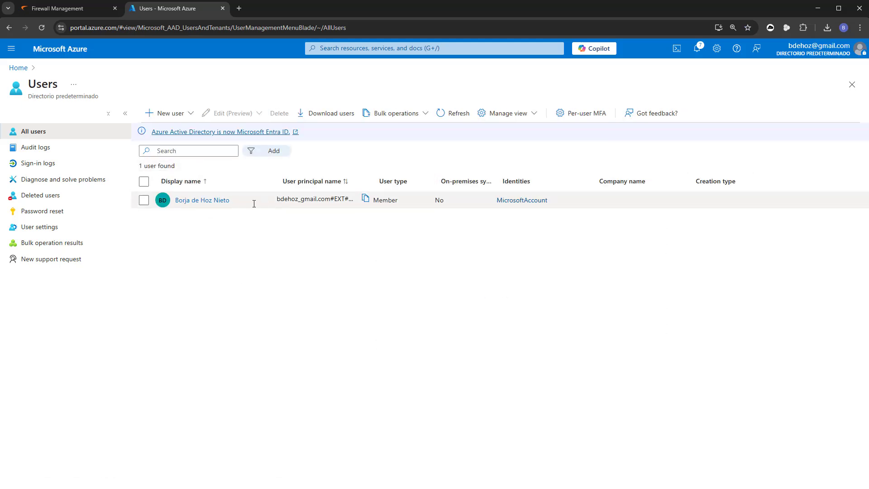
pyautogui.moveTo(230, 200); pyautogui.dragTo(173, 200)
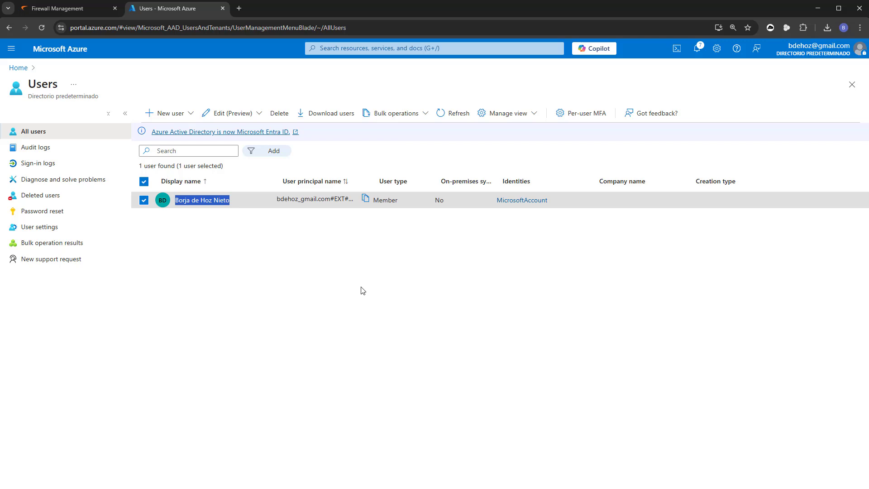
# Start a new local user on the firewall, using the copied display name as its name, and enter and confirm the account password.
pyautogui.click(63, 8)
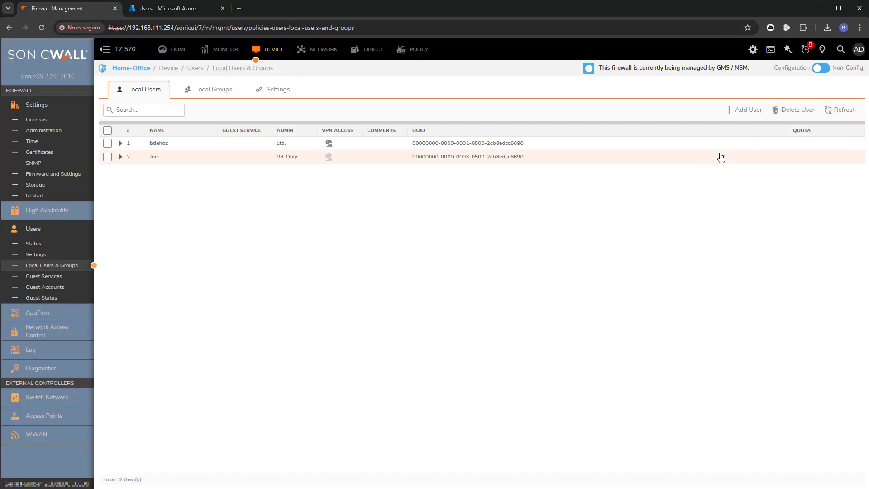
pyautogui.click(742, 109)
pyautogui.click(498, 248)
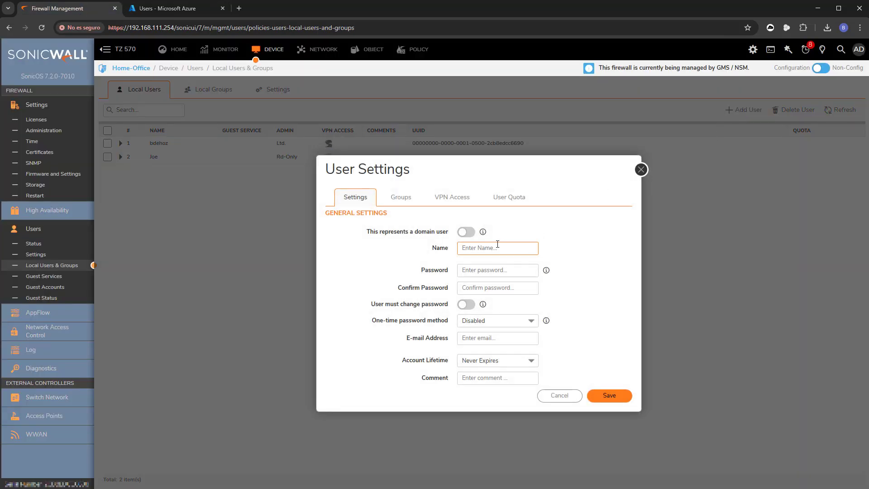
pyautogui.hotkey('ctrl', 'v')
pyautogui.click(477, 269)
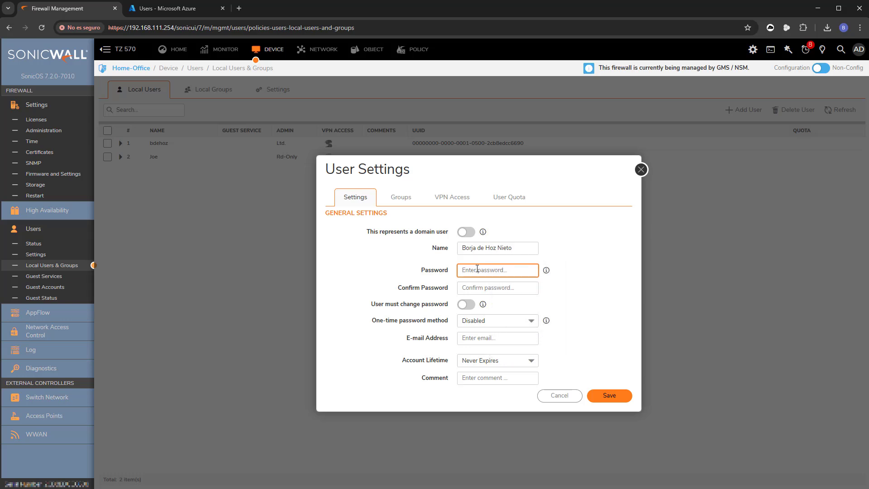
pyautogui.write('*********')
pyautogui.press('Tab')
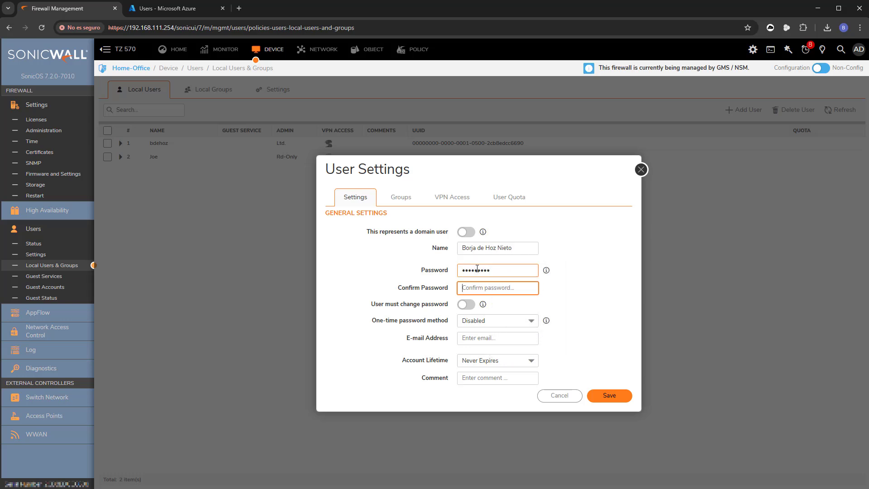
pyautogui.write('********')
# Add the new local user to the SonicWALL Administrators group and save the user.
pyautogui.click(401, 197)
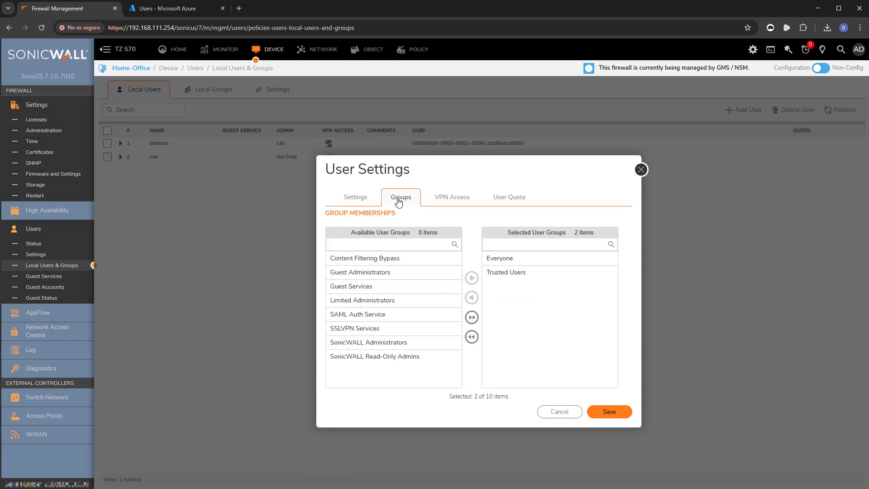
pyautogui.click(392, 345)
pyautogui.click(472, 278)
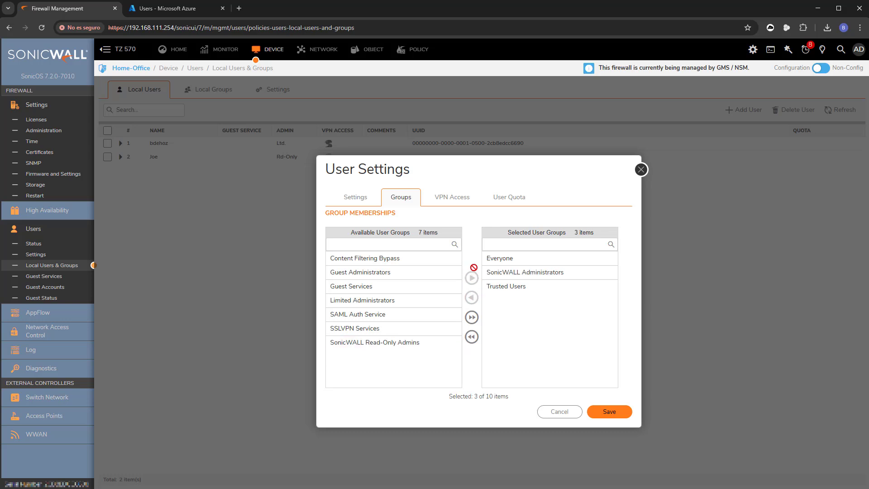
pyautogui.click(611, 412)
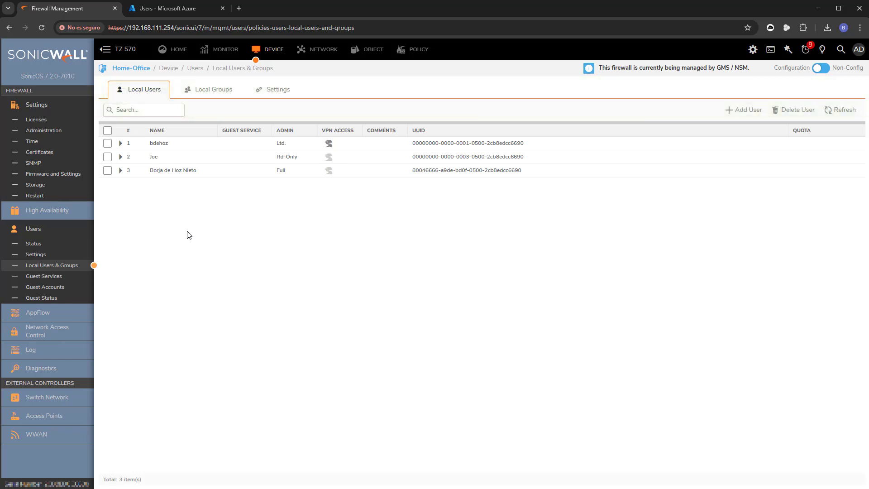
# Log out of the firewall's admin session and return to its login page.
pyautogui.click(857, 51)
pyautogui.click(805, 107)
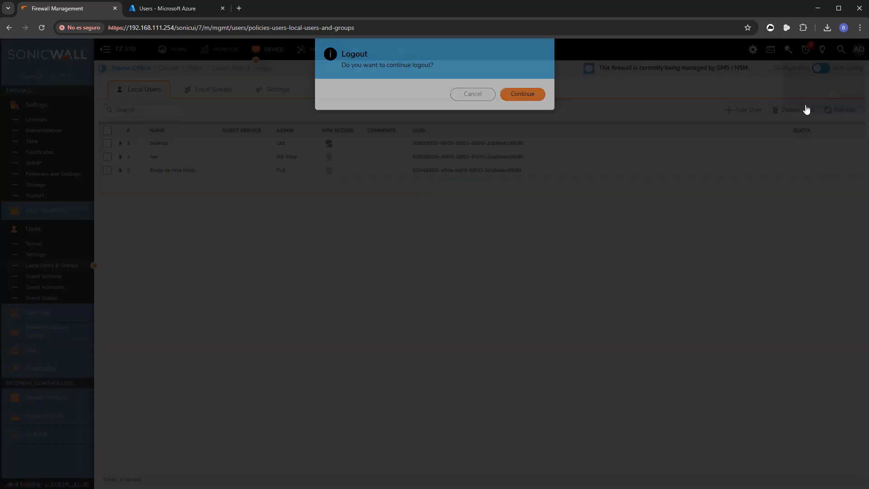
pyautogui.click(526, 96)
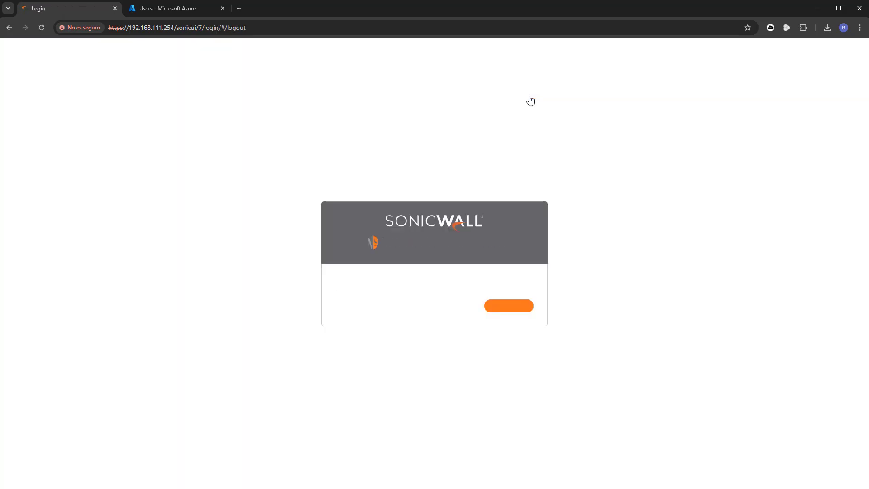
pyautogui.click(509, 307)
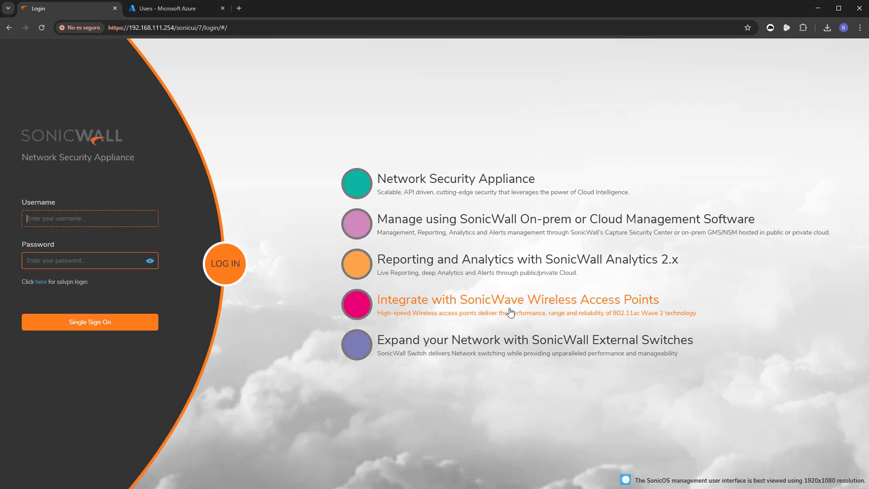
# Log in to the firewall with Single Sign On, picking the personal Microsoft account, and continue to the management interface.
pyautogui.click(86, 325)
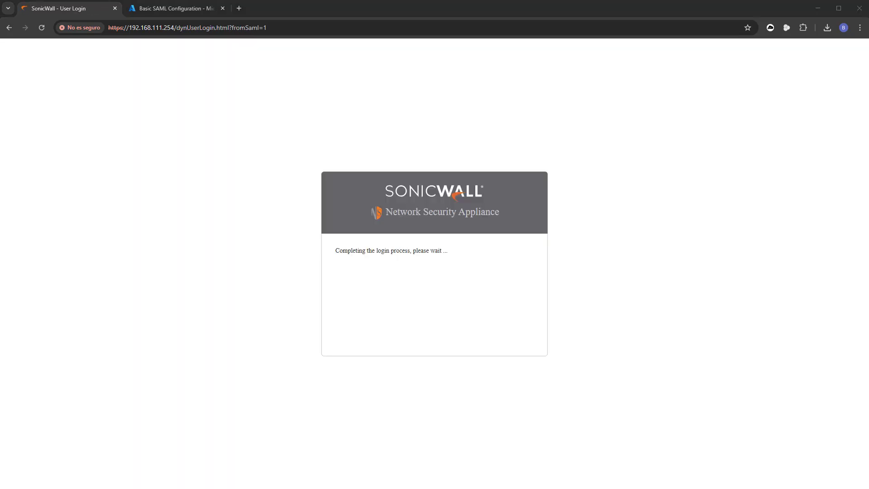
pyautogui.moveTo(0, 168); pyautogui.dragTo(191, 159)
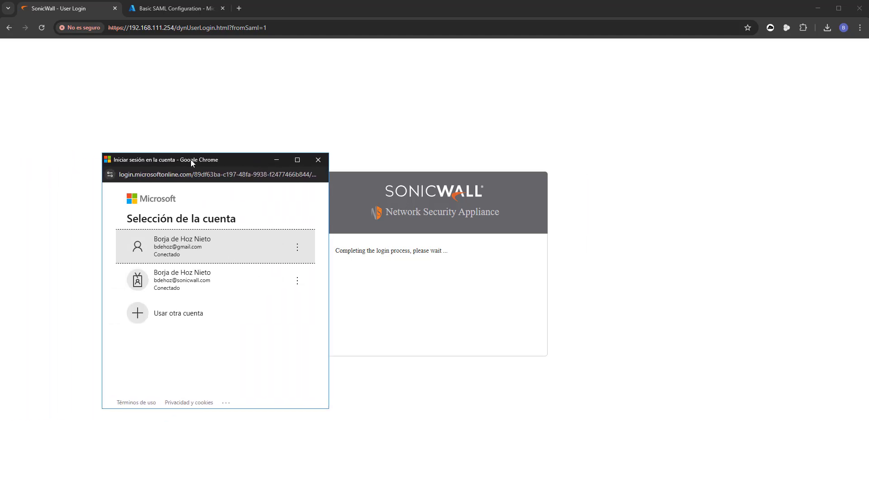
pyautogui.click(183, 251)
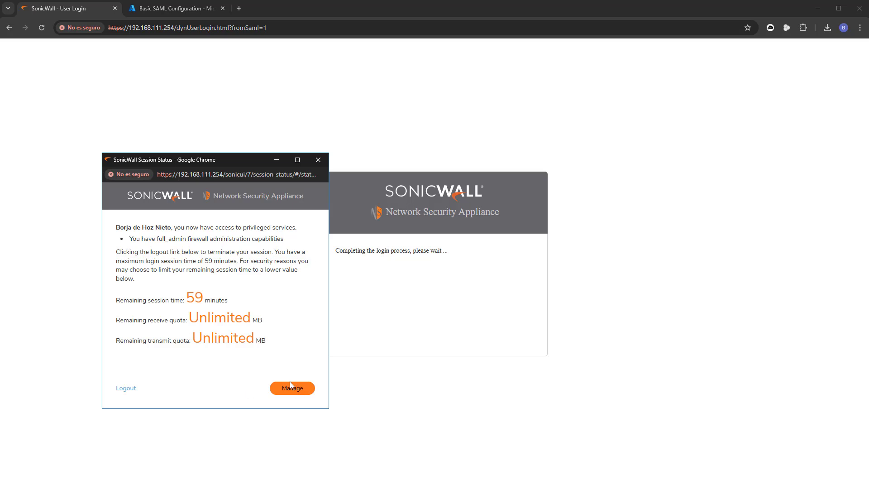
pyautogui.click(290, 385)
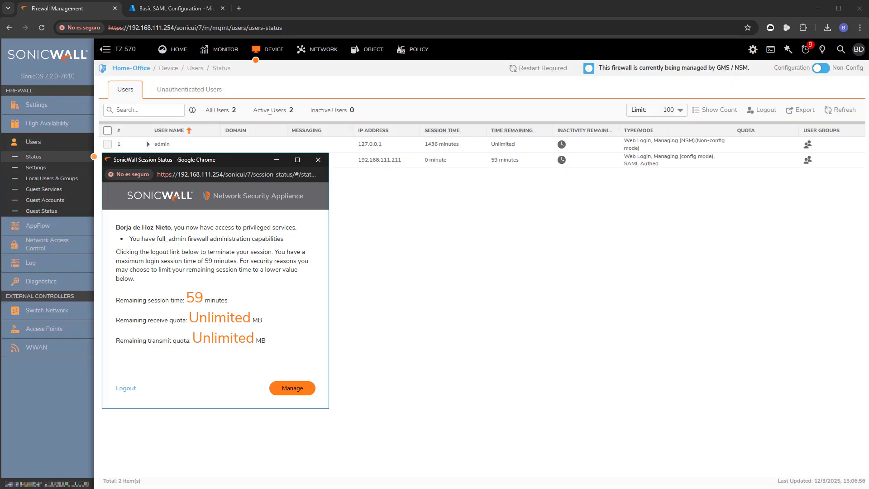
# Bring the firewall window forward and examine the SSO user's Type/Mode entry in the user status list.
pyautogui.click(304, 84)
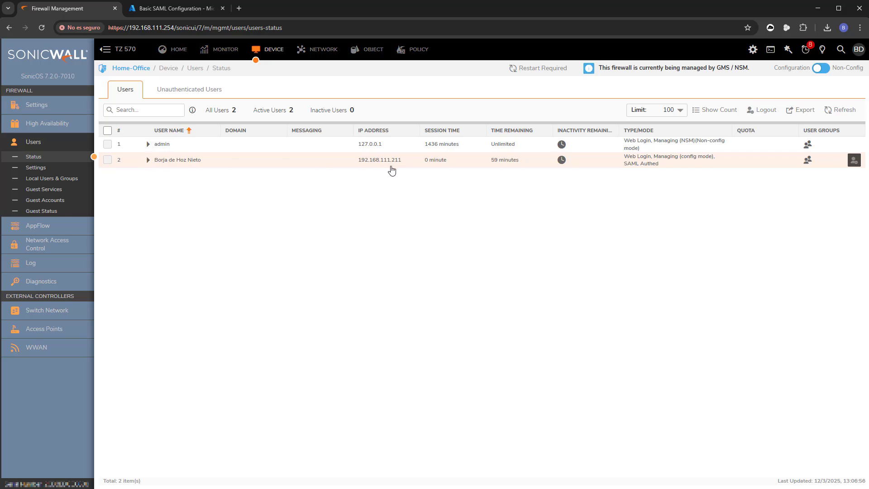
pyautogui.moveTo(654, 168); pyautogui.dragTo(612, 163)
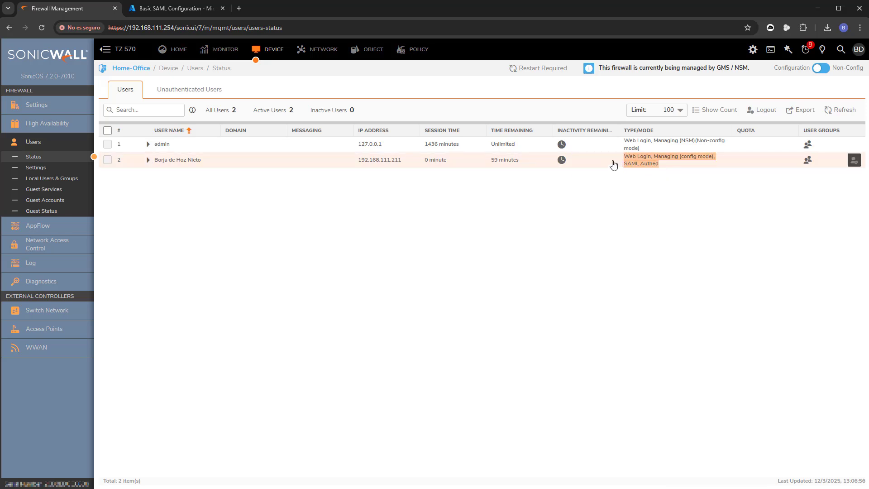
pyautogui.click(651, 232)
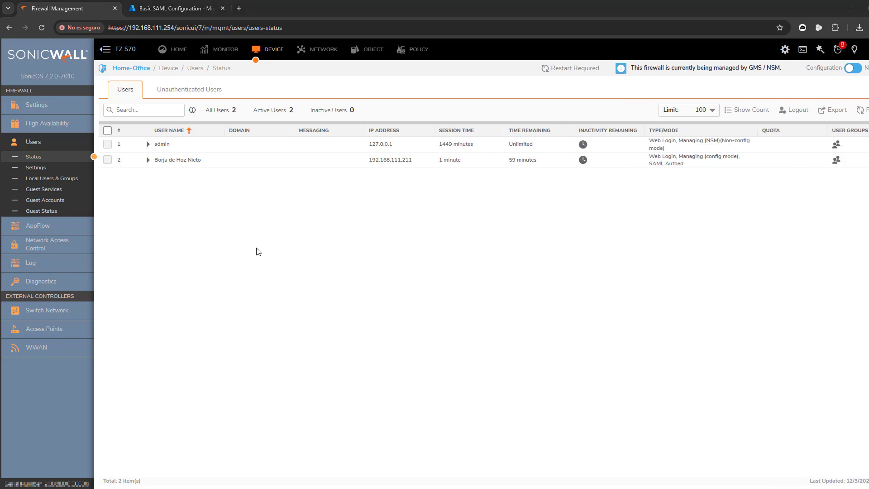
# Filter the firewall's access rules from Any to WAN and examine the SAML bypass rules.
pyautogui.click(413, 51)
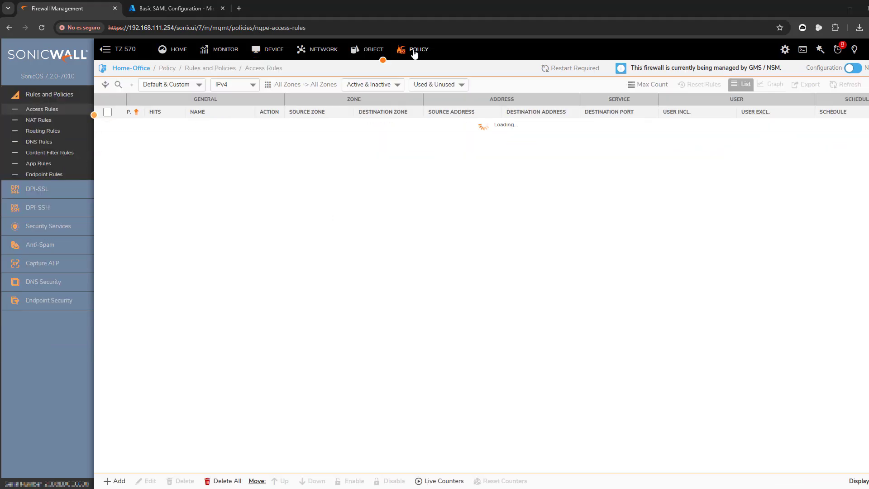
pyautogui.click(270, 86)
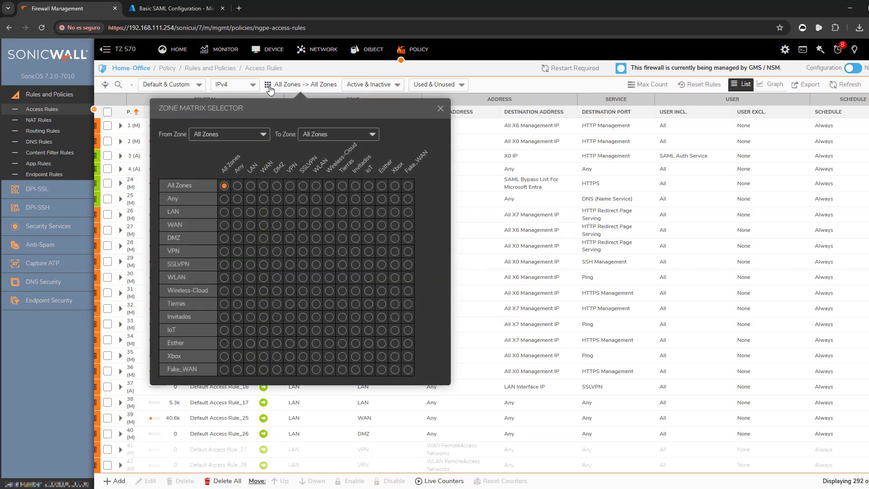
pyautogui.click(263, 199)
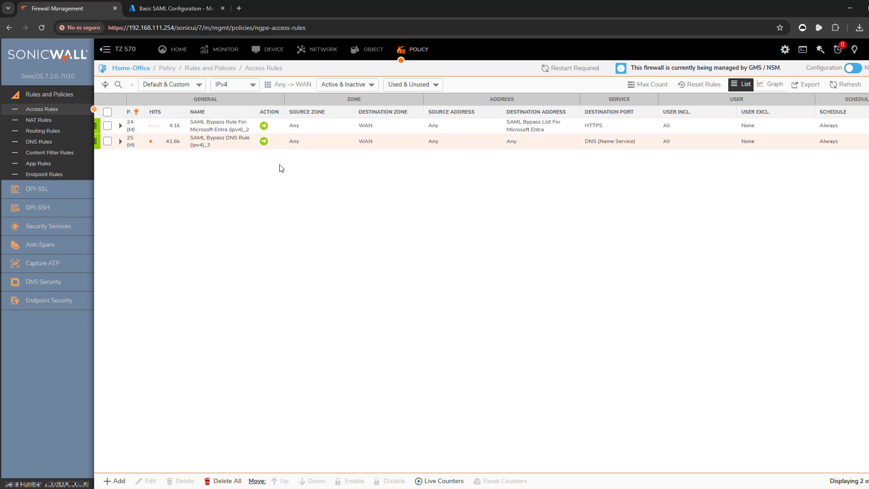
# Start a LAN-to-WAN allow rule with the 192.168.111.211 host object as source address and HTTP as destination service.
pyautogui.click(267, 86)
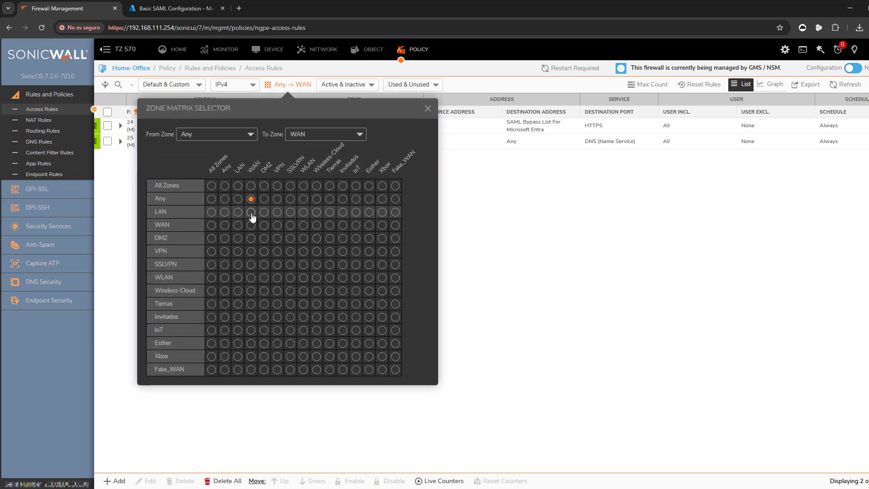
pyautogui.click(251, 213)
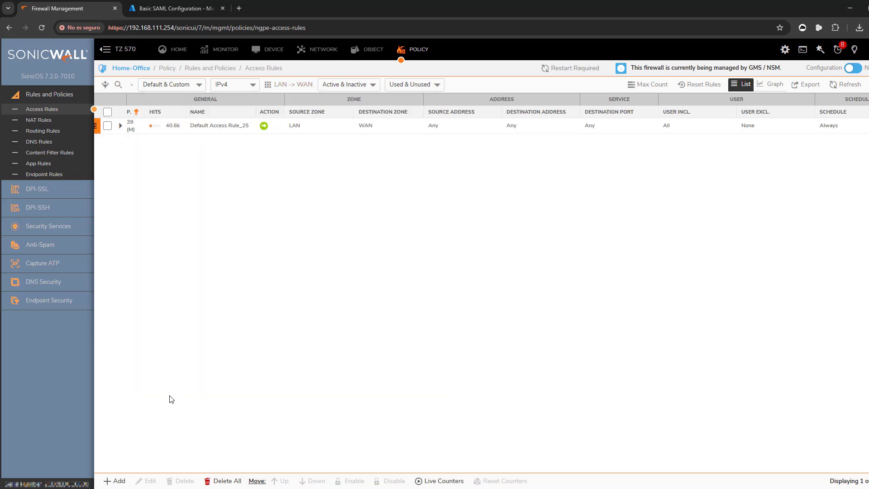
pyautogui.click(115, 480)
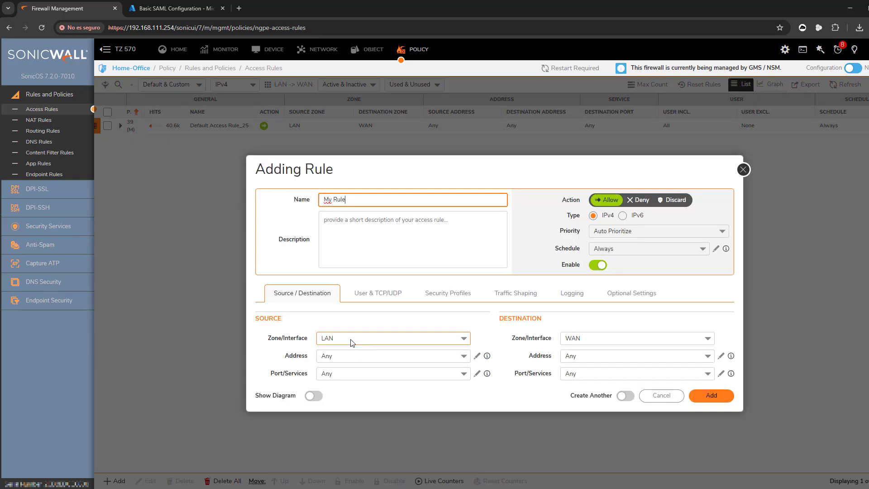
pyautogui.click(353, 361)
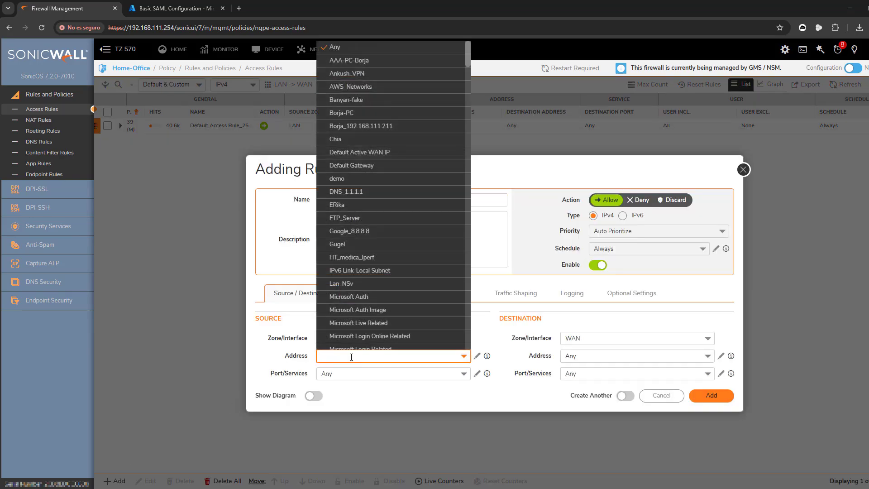
pyautogui.write('bor')
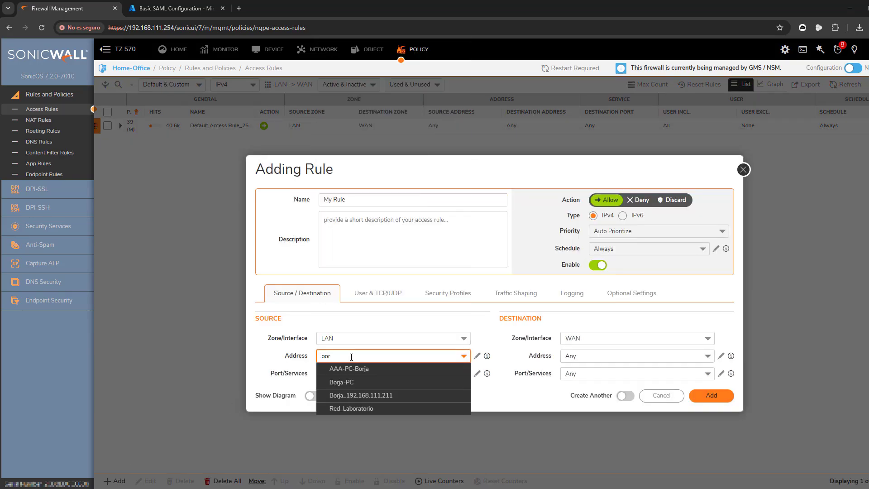
pyautogui.click(382, 395)
pyautogui.click(575, 375)
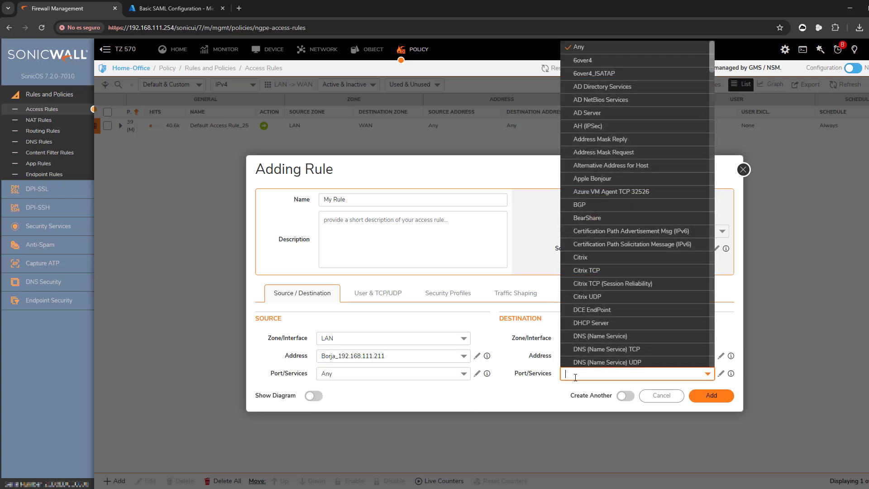
pyautogui.write('HTTP')
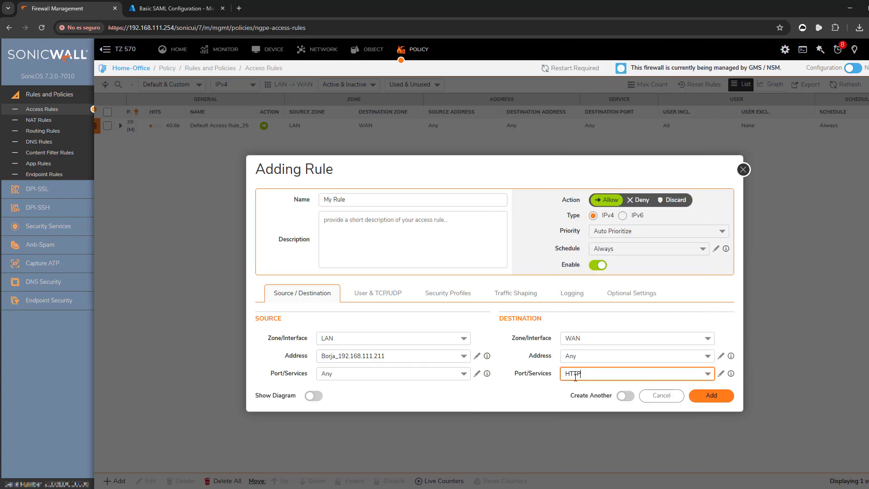
# Include Trusted Users in the new rule, enable SAML authentication with Profile_Auth-X0, and add the rule.
pyautogui.click(372, 295)
pyautogui.click(352, 339)
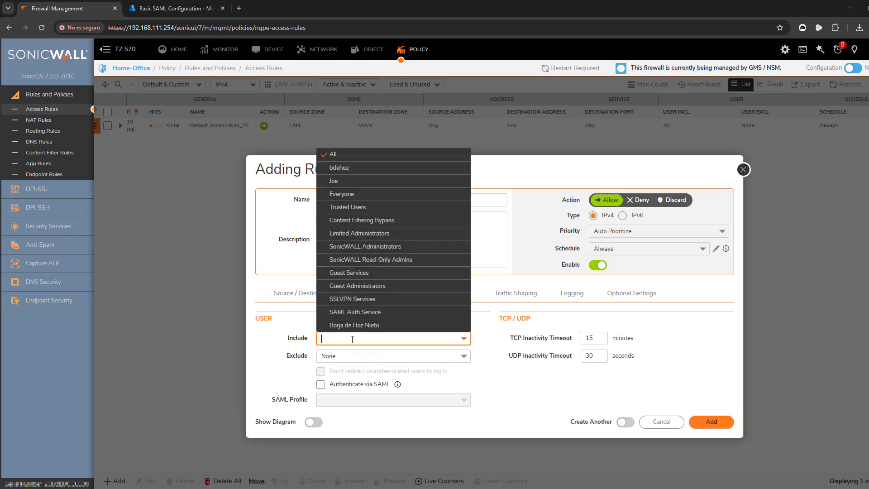
pyautogui.click(349, 207)
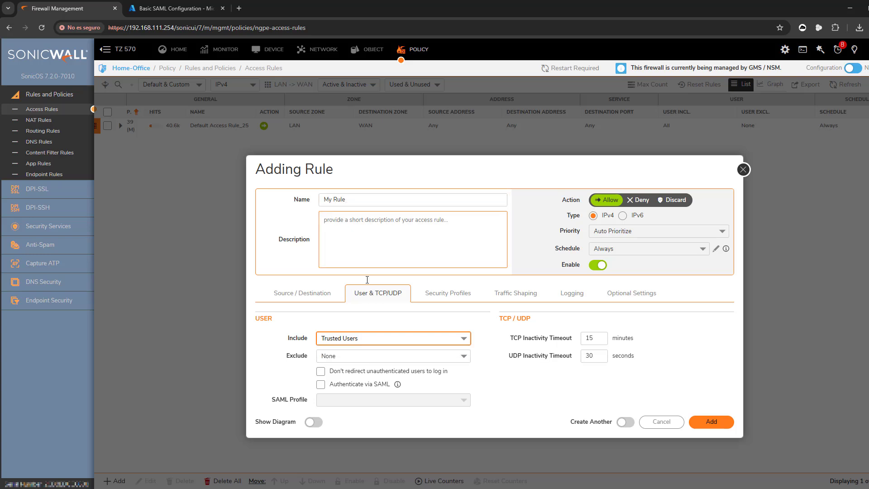
pyautogui.click(320, 384)
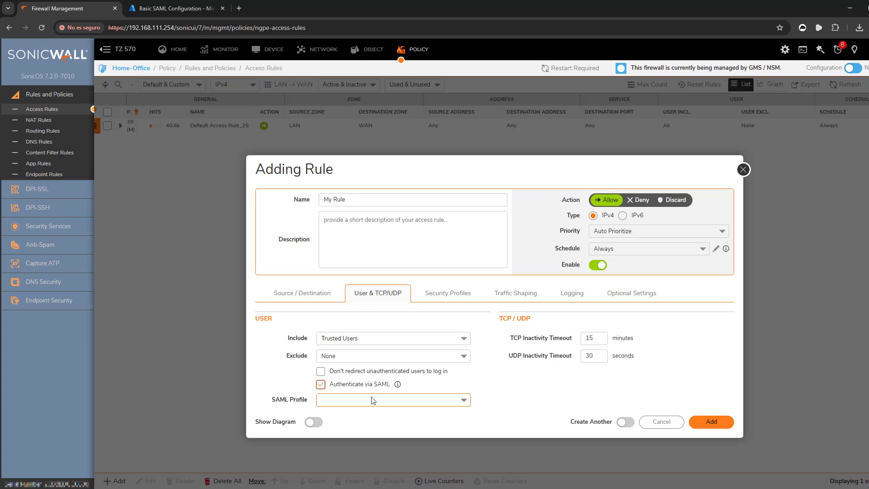
pyautogui.click(372, 400)
pyautogui.click(371, 412)
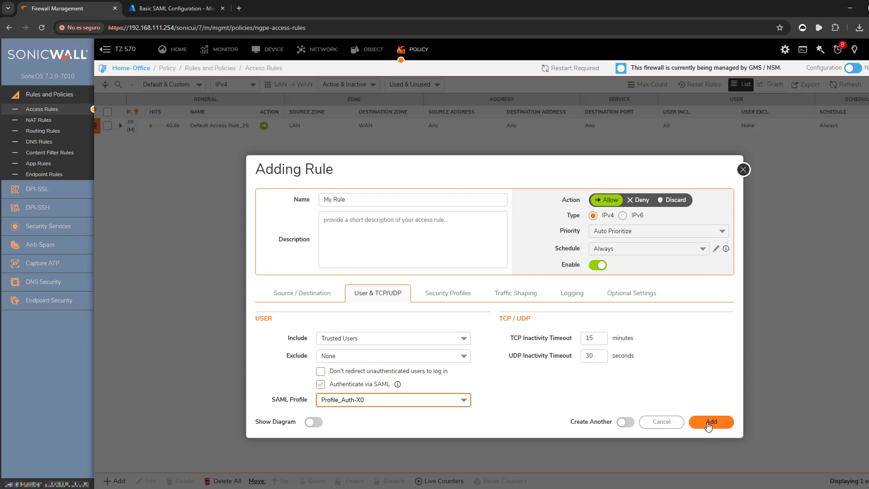
pyautogui.click(709, 423)
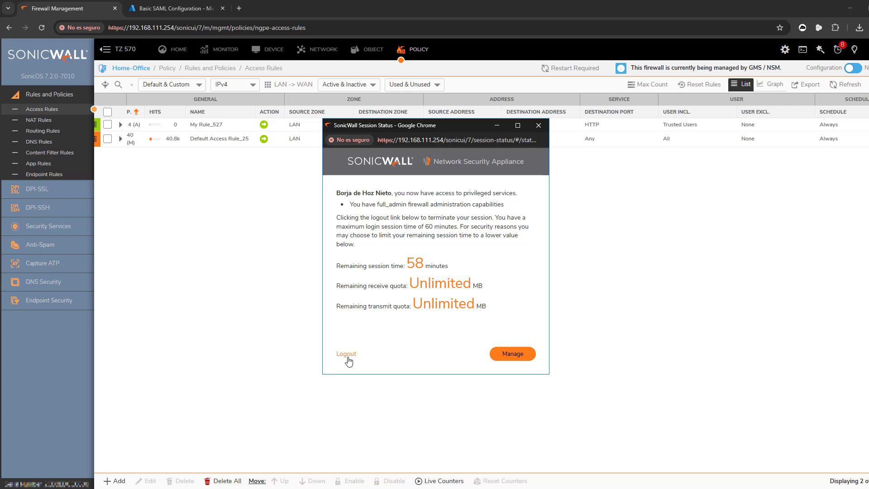
# Log out of the firewall session and open the HTTP Forever site in a new tab, authenticating with the personal Microsoft account.
pyautogui.click(346, 355)
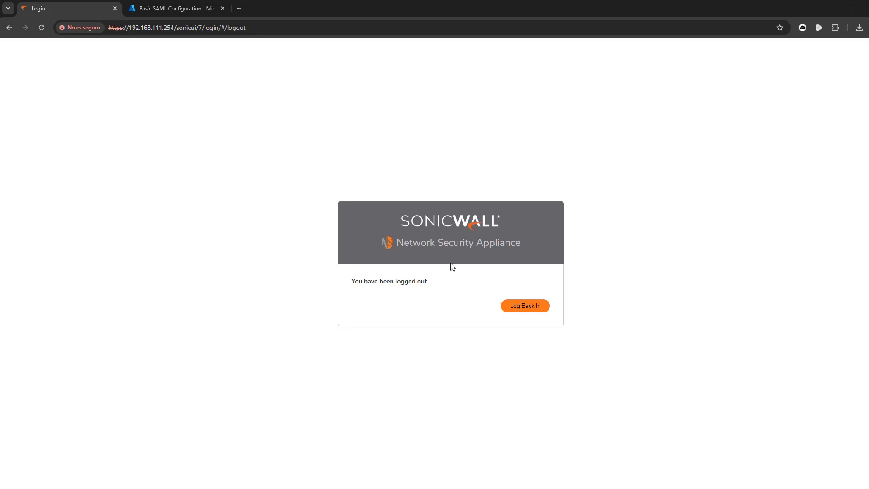
pyautogui.click(239, 8)
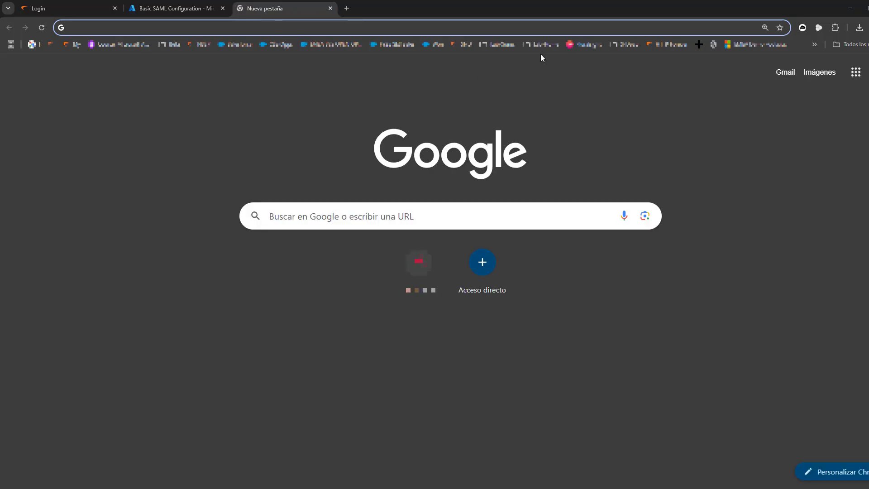
pyautogui.click(662, 48)
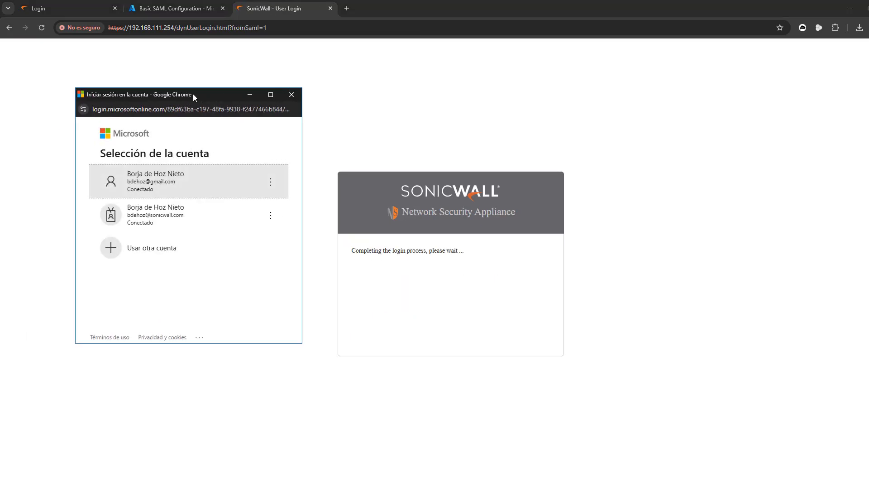
pyautogui.click(171, 182)
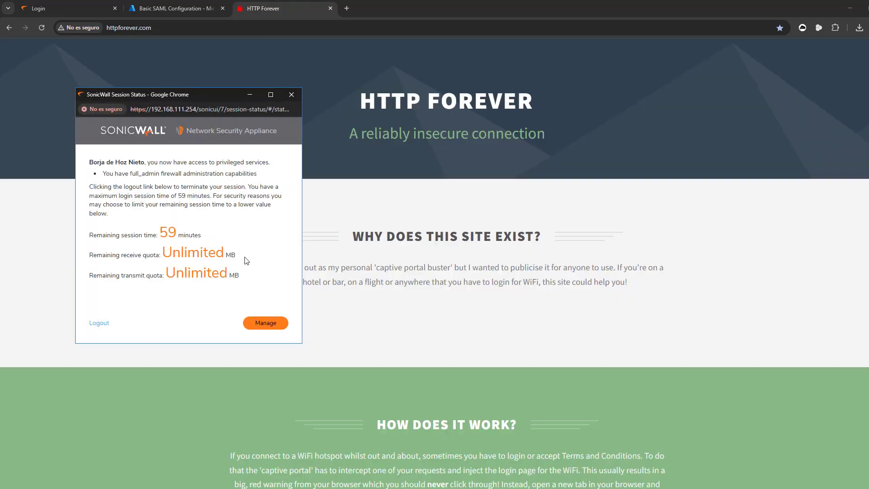
pyautogui.click(433, 317)
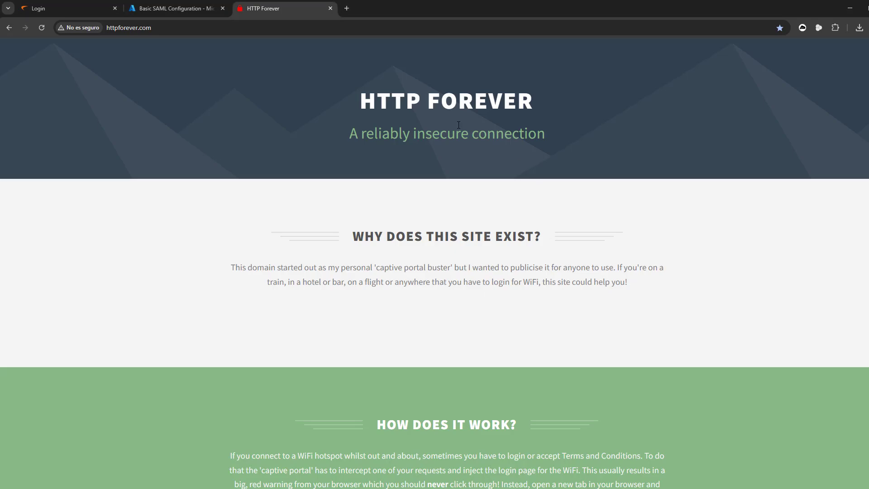
# Return to the firewall's login page and log back in with Single Sign On to view the LAN-to-WAN access rules.
pyautogui.click(60, 7)
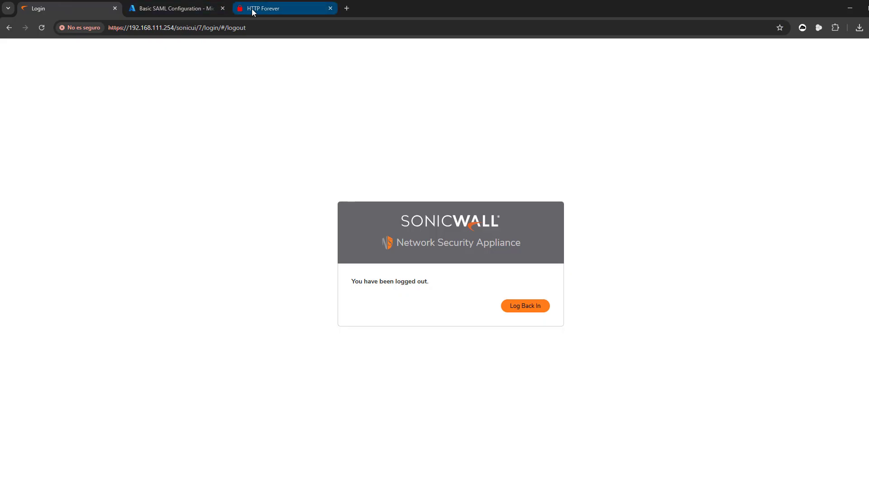
pyautogui.click(519, 304)
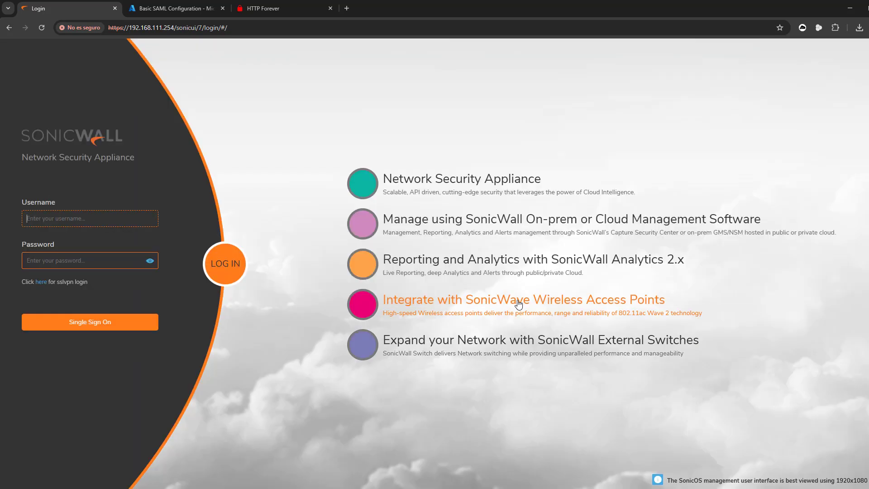
pyautogui.click(119, 321)
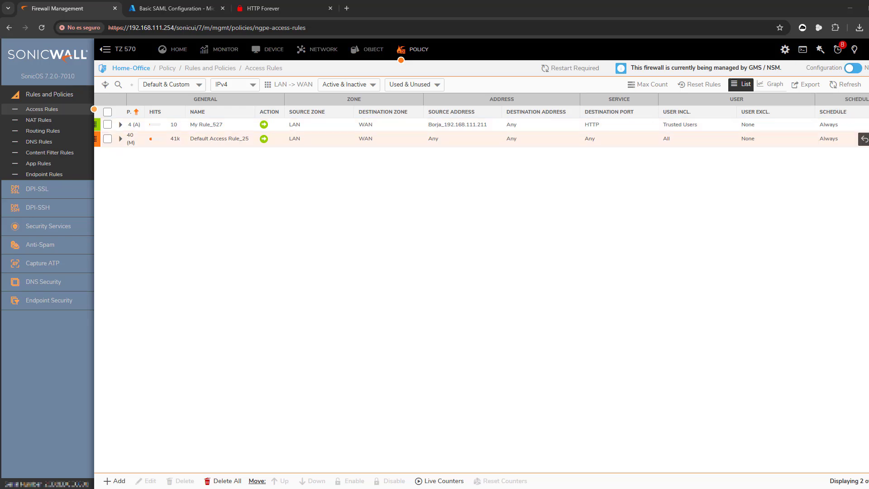
# Maximize the browser window and add the All Counters statistics column to the access rules table.
pyautogui.press('super+Up')
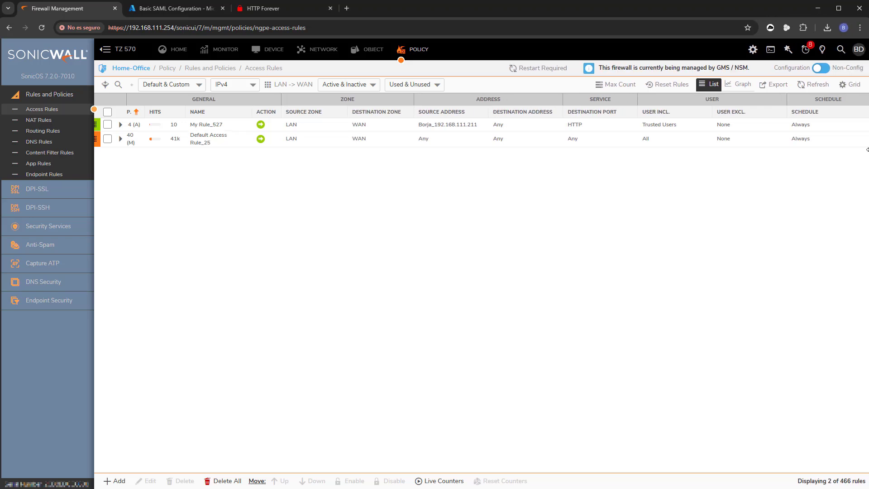
pyautogui.click(846, 87)
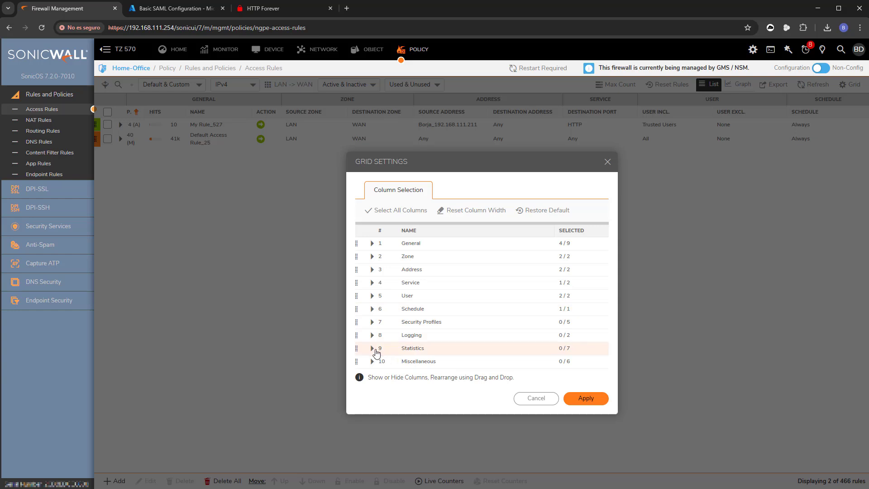
pyautogui.click(372, 348)
pyautogui.click(387, 344)
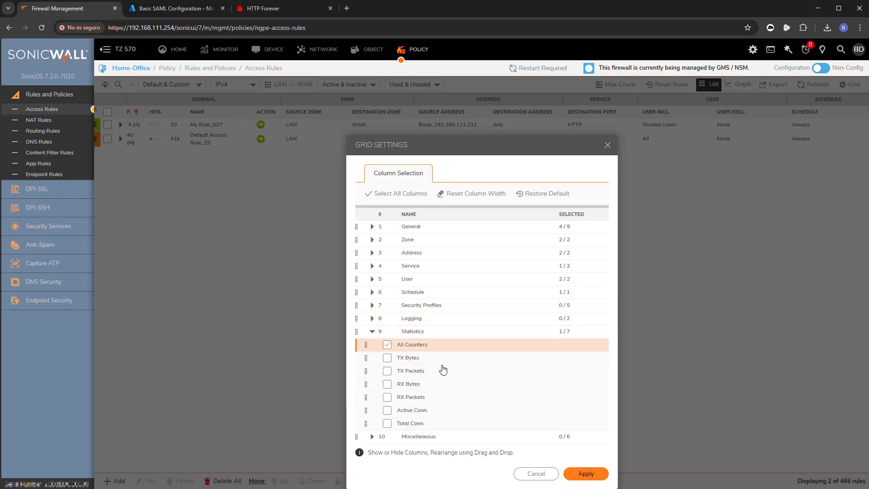
pyautogui.click(586, 474)
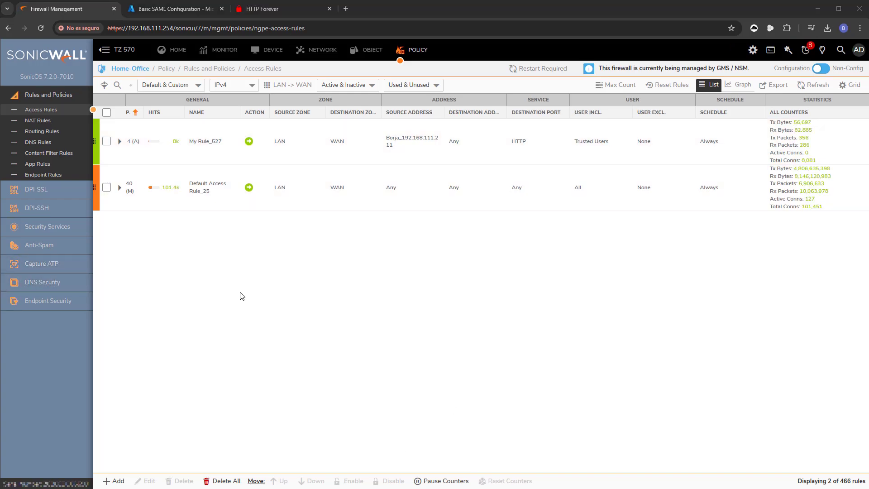
# Start a new SAML service provider named SSL-VPN in the firewall's user authentication settings.
pyautogui.click(273, 56)
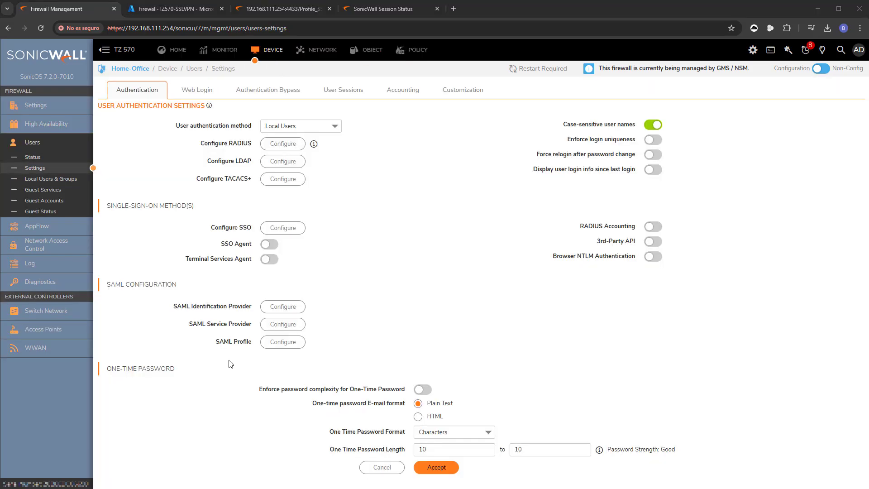
pyautogui.click(284, 326)
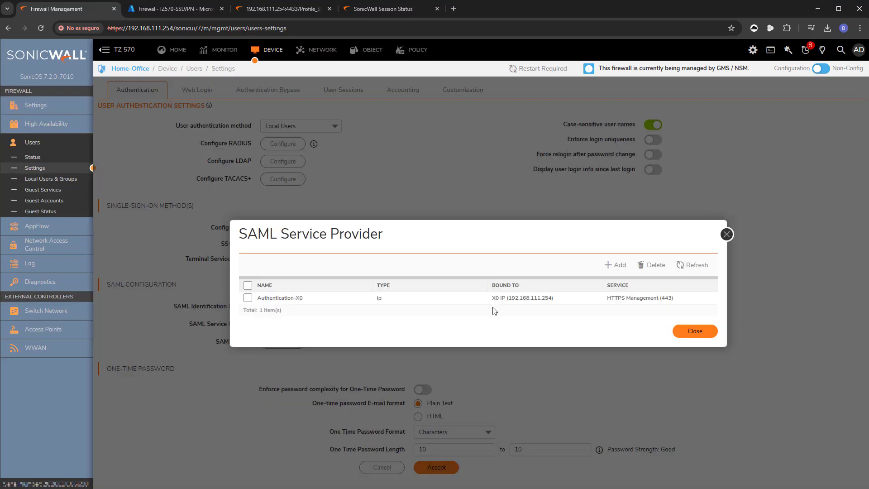
pyautogui.click(615, 265)
pyautogui.click(473, 273)
pyautogui.click(458, 270)
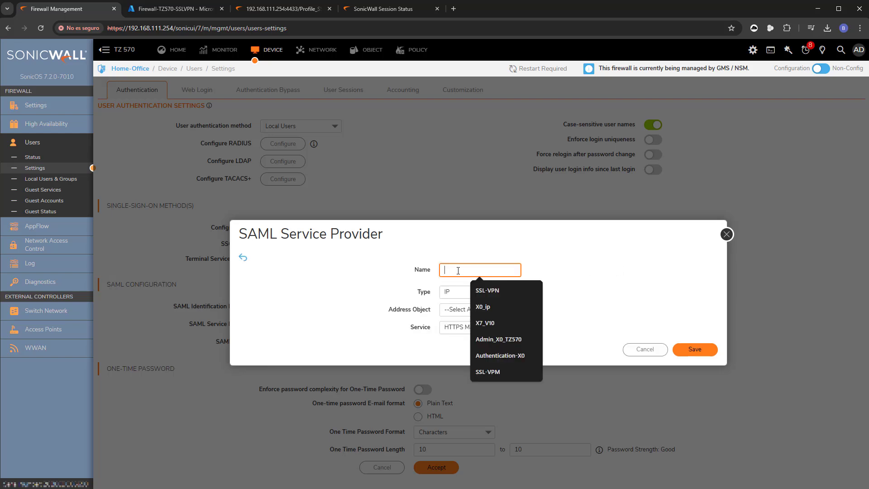
pyautogui.click(484, 290)
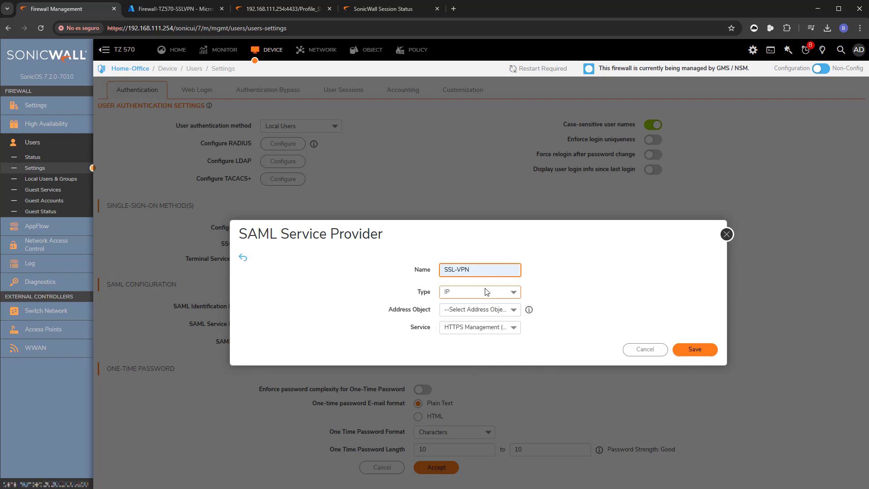
# Bind the SSL-VPN service provider to the X0 IP address object with service SSL VPN (4433), and save it.
pyautogui.click(486, 311)
pyautogui.write('x0')
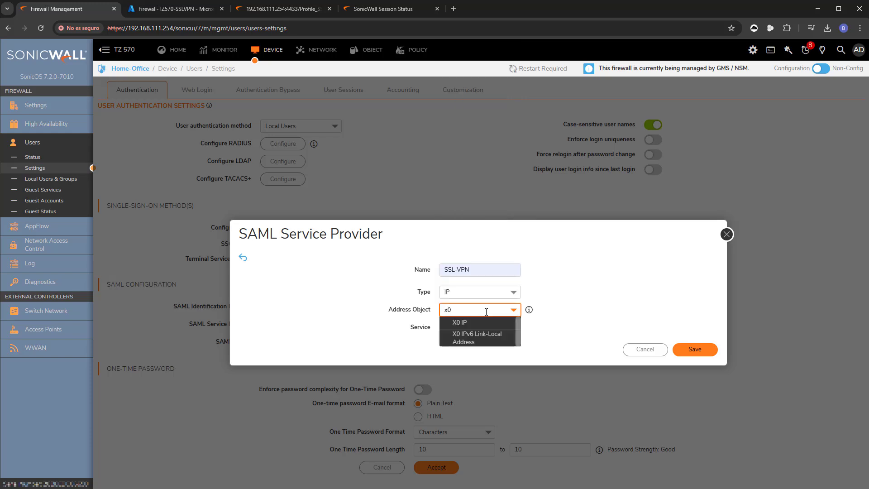
pyautogui.click(484, 319)
pyautogui.click(485, 325)
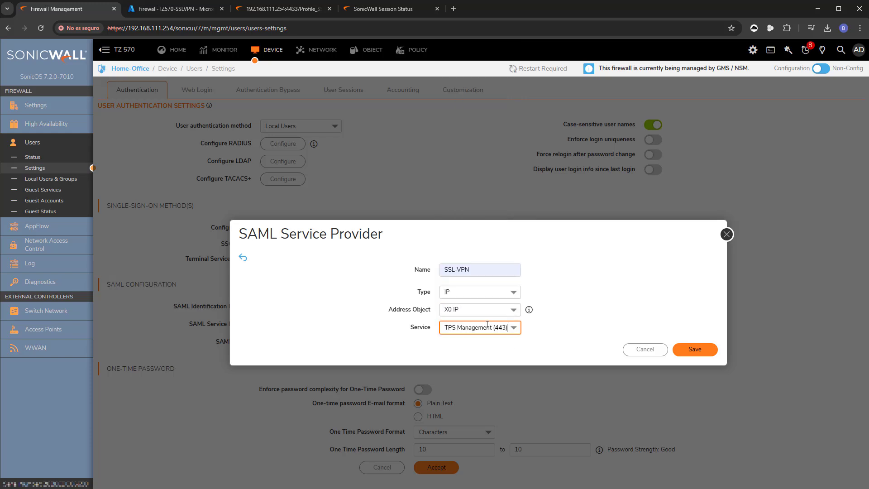
pyautogui.click(483, 361)
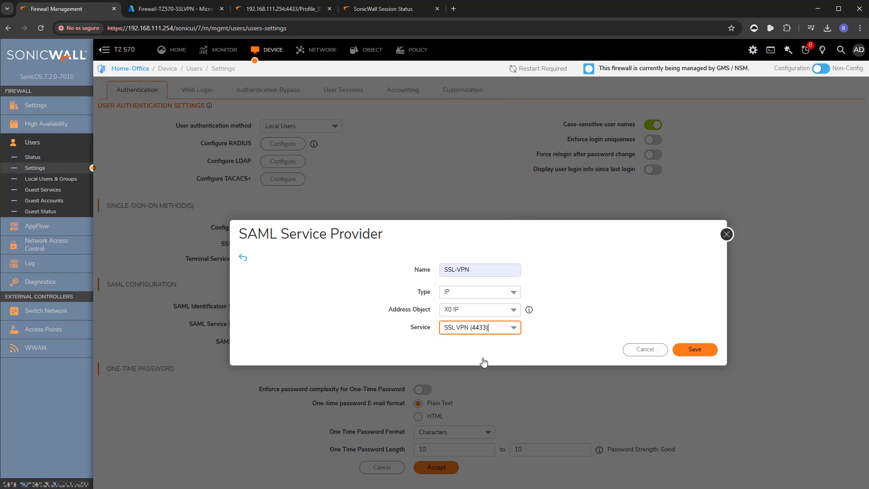
pyautogui.click(693, 350)
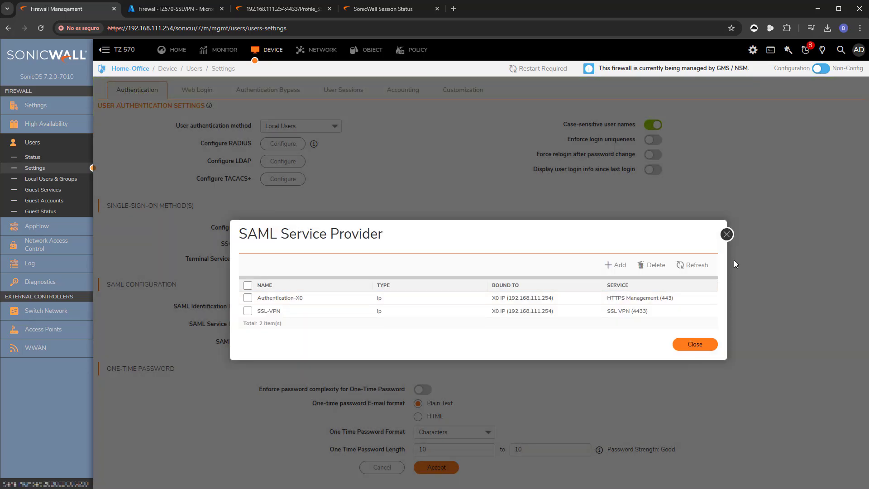
# Create and save a SAML profile named SSL-VPN using the Azure identity provider and the SSL-VPN service provider.
pyautogui.click(726, 235)
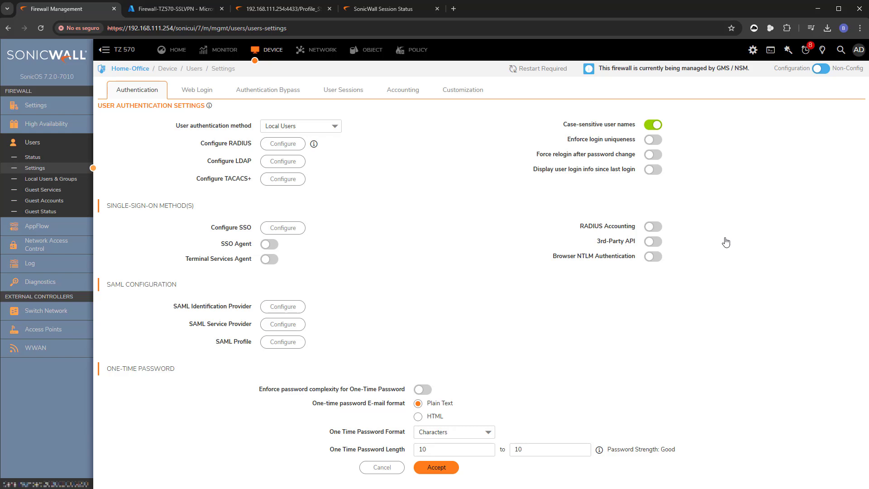
pyautogui.click(290, 342)
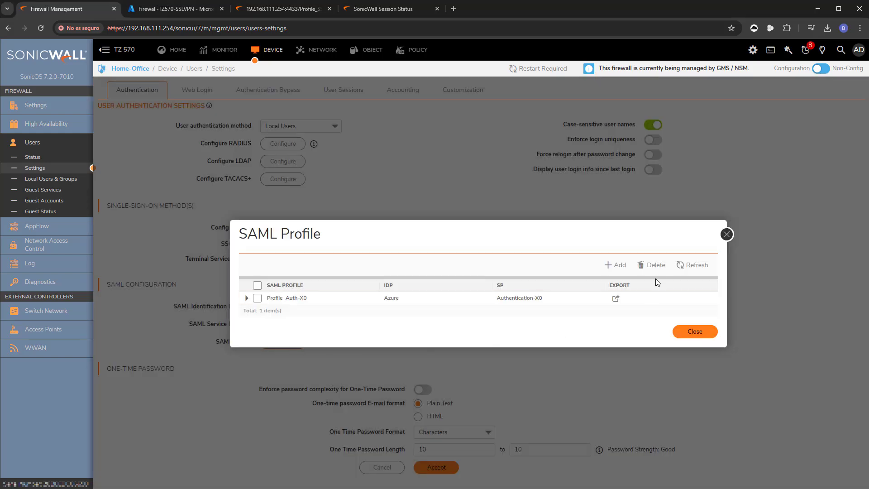
pyautogui.click(619, 265)
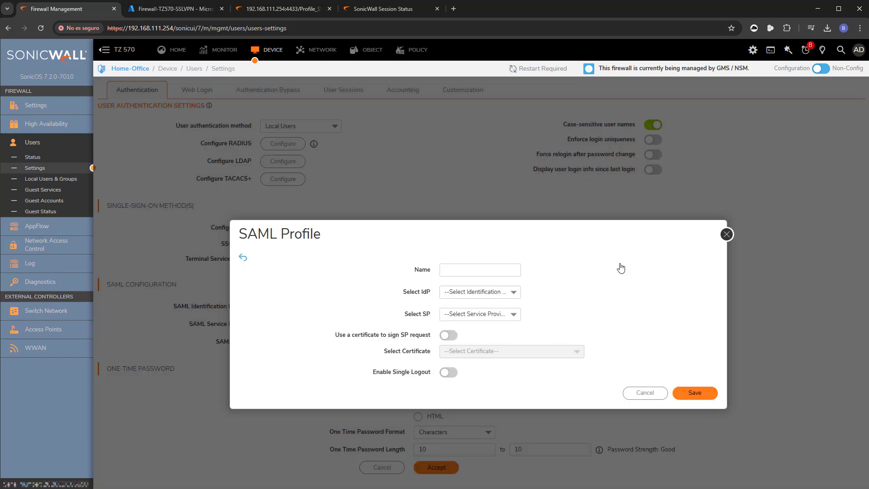
pyautogui.click(500, 274)
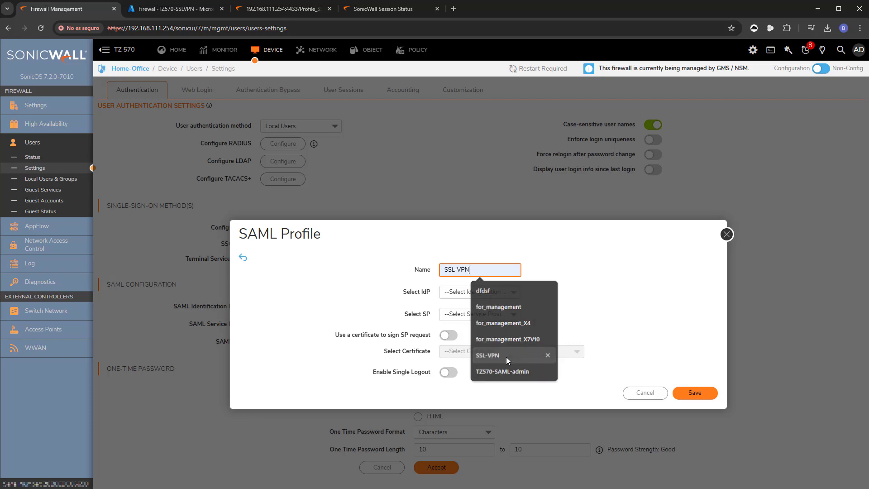
pyautogui.click(520, 355)
pyautogui.click(495, 294)
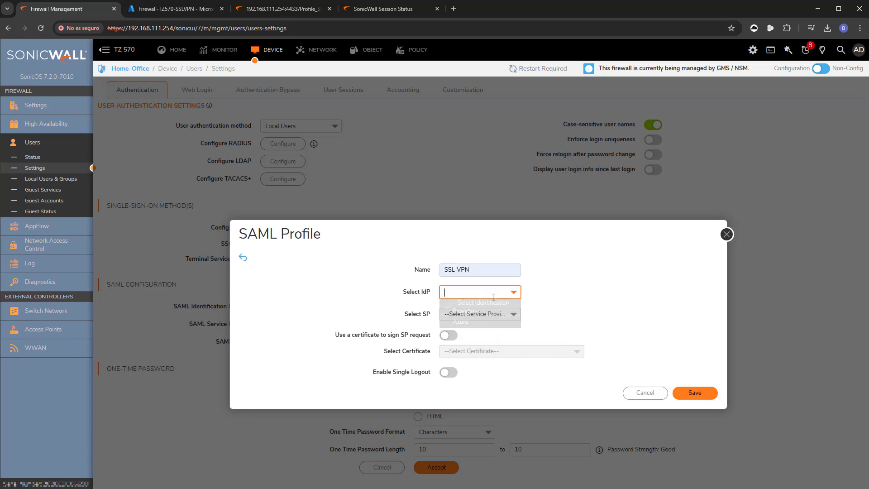
pyautogui.click(477, 323)
pyautogui.click(477, 318)
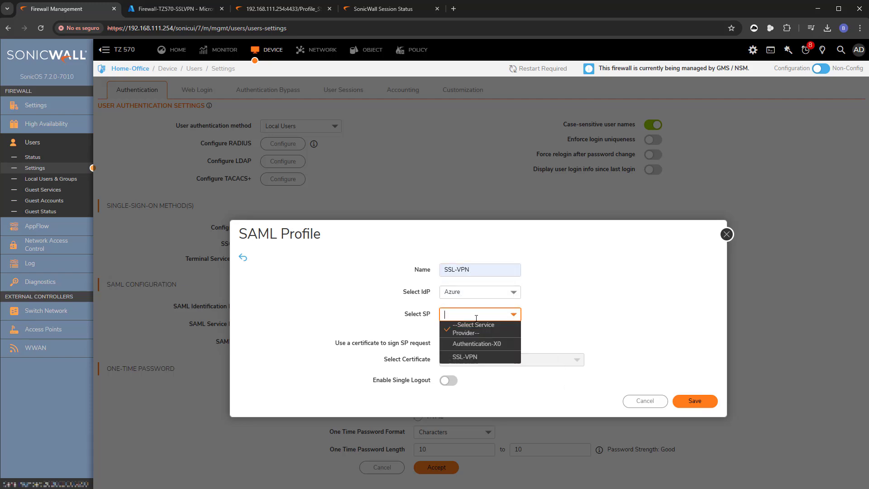
pyautogui.click(482, 357)
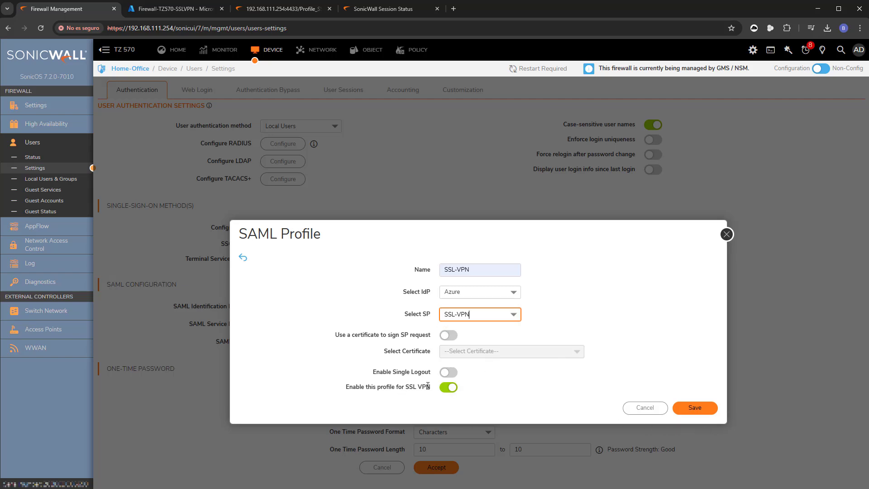
pyautogui.click(695, 408)
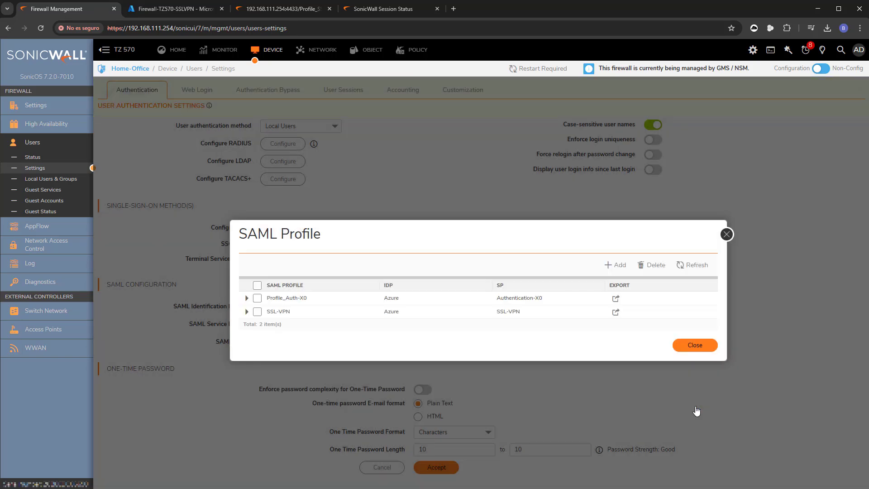
# Export the SSL-VPN SAML profile and open the downloaded XML file, bringing its window fully into view.
pyautogui.click(617, 314)
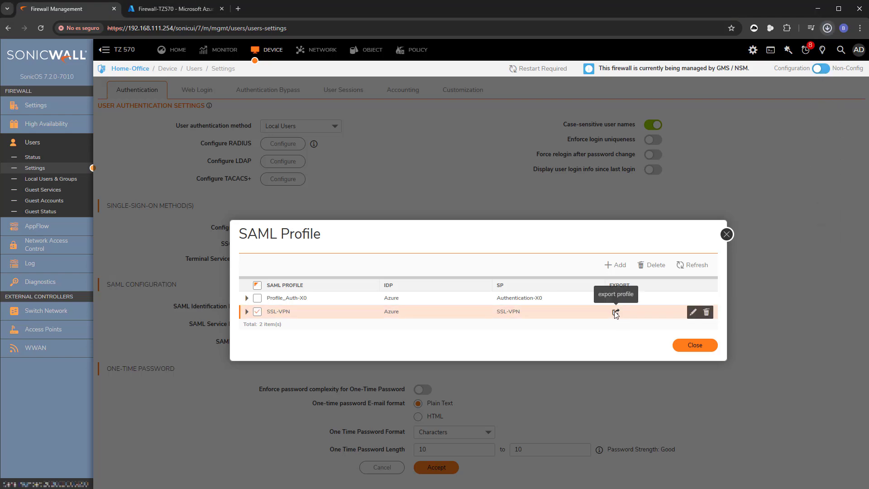
pyautogui.click(826, 28)
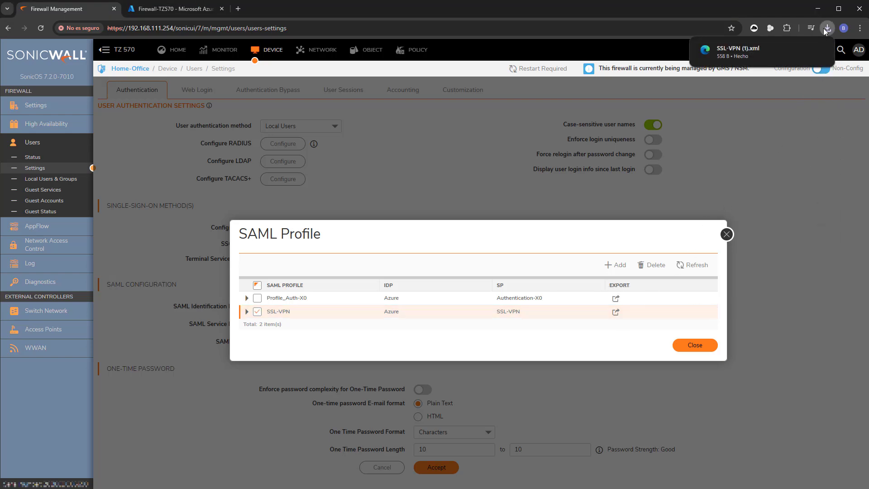
pyautogui.click(734, 54)
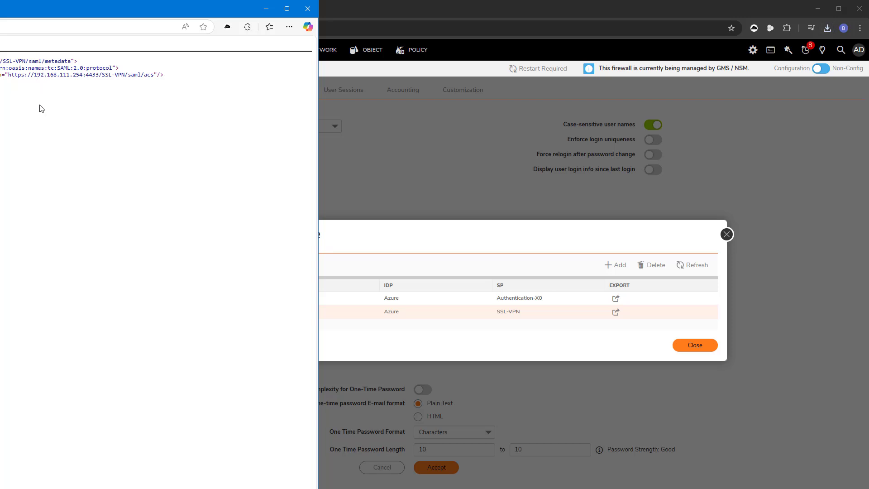
pyautogui.moveTo(1, 8); pyautogui.dragTo(342, 113)
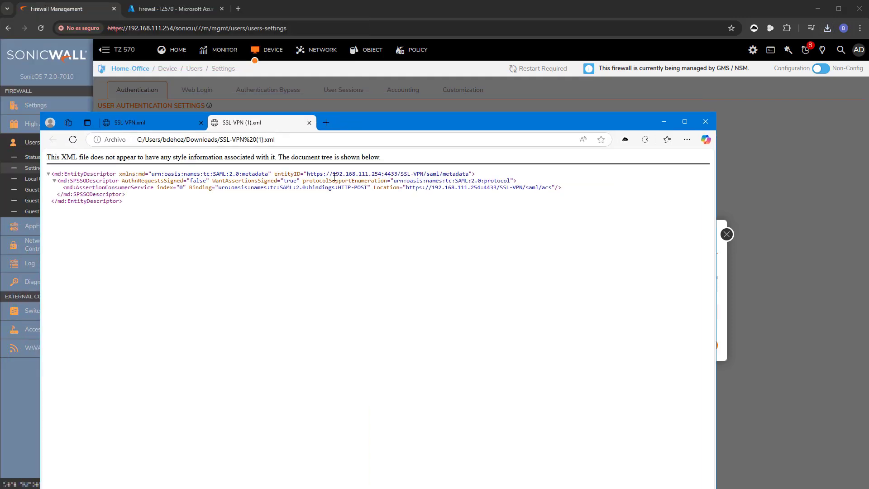
# Copy the entityID URL from the exported XML and add it as a second identifier in Azure's Basic SAML Configuration for Firewall-TZ570.
pyautogui.moveTo(306, 175); pyautogui.dragTo(468, 174)
pyautogui.hotkey('ctrl', 'c')
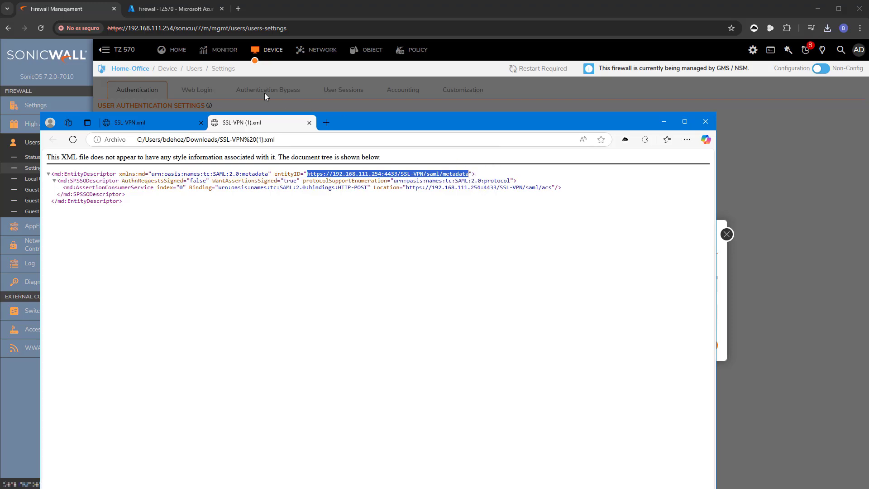
pyautogui.click(173, 9)
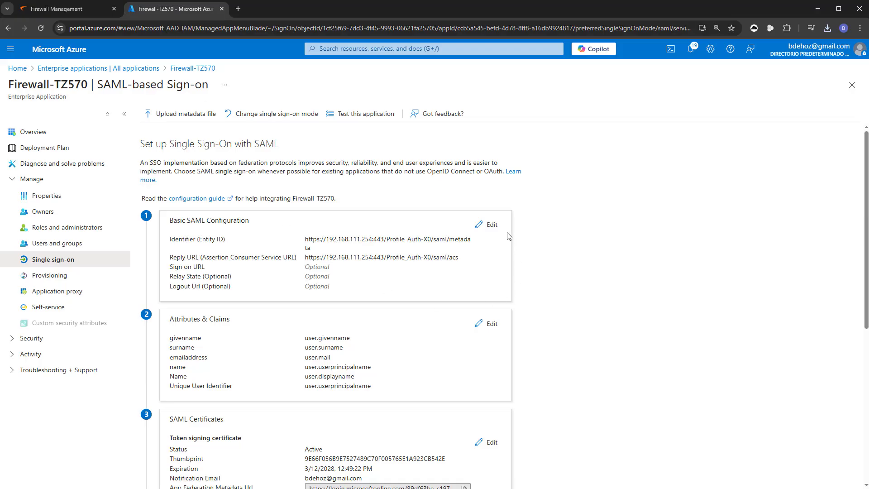
pyautogui.click(488, 225)
pyautogui.click(489, 196)
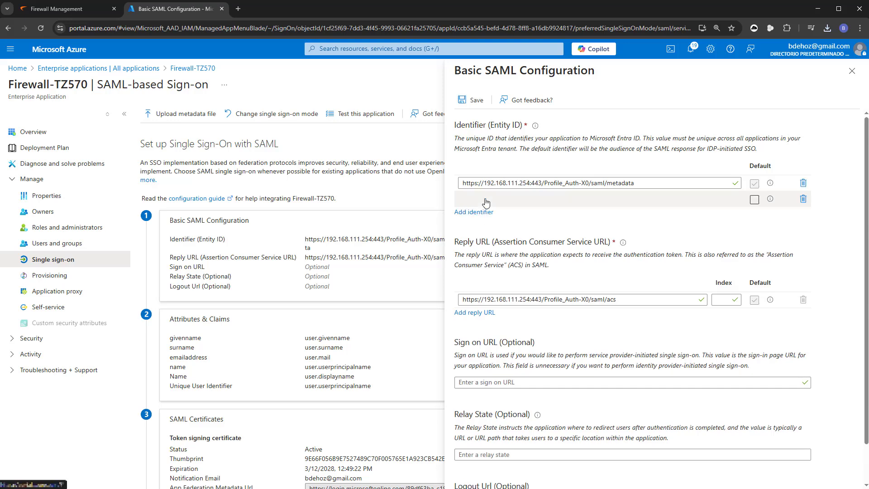
pyautogui.click(499, 200)
pyautogui.hotkey('ctrl', 'v')
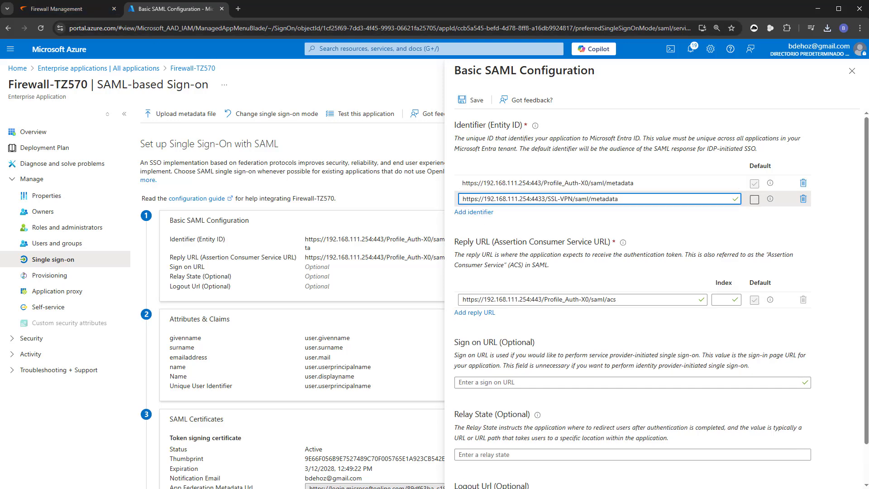
pyautogui.hotkey('alt', 'Tab')
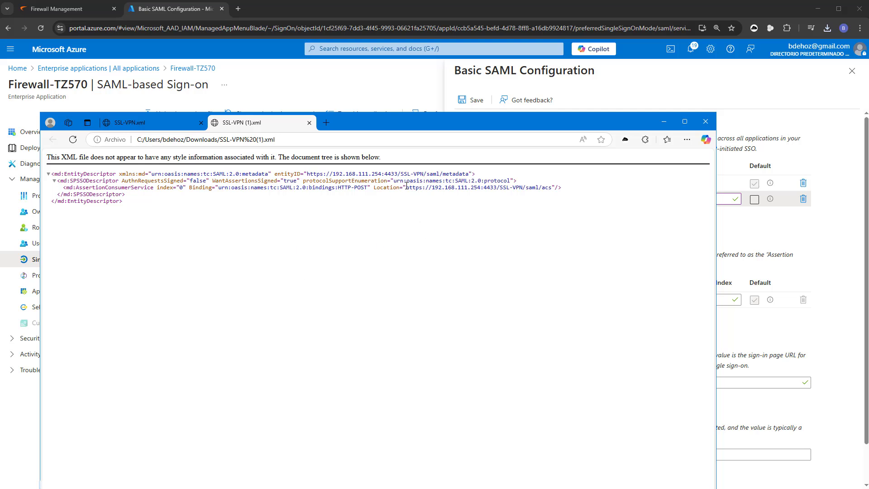
pyautogui.moveTo(406, 186); pyautogui.dragTo(557, 187)
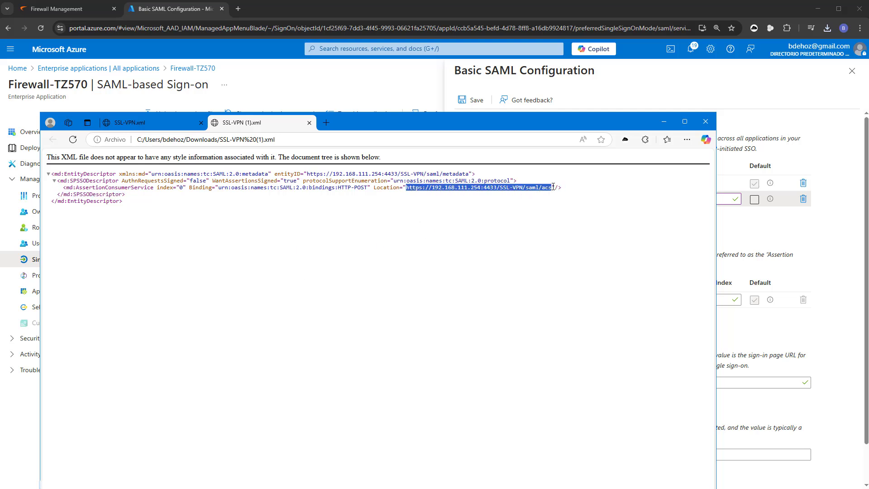
pyautogui.hotkey('ctrl', 'c')
pyautogui.click(747, 238)
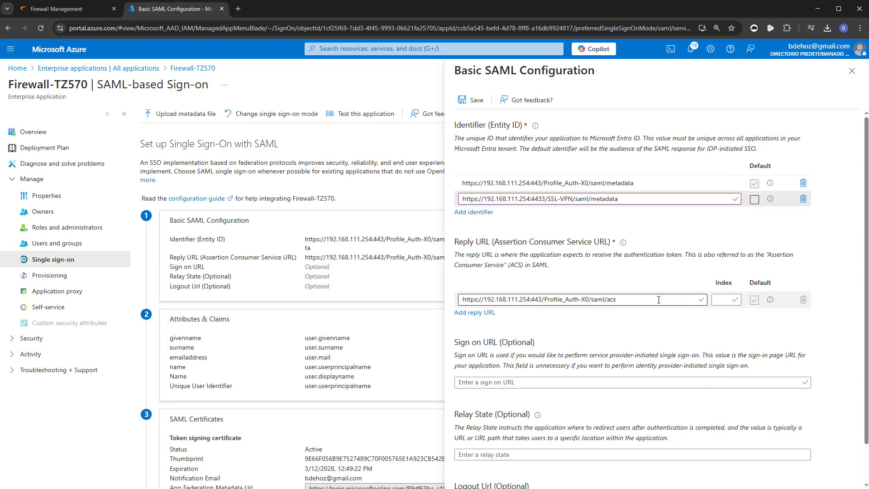
pyautogui.click(474, 317)
pyautogui.click(516, 316)
pyautogui.hotkey('ctrl', 'v')
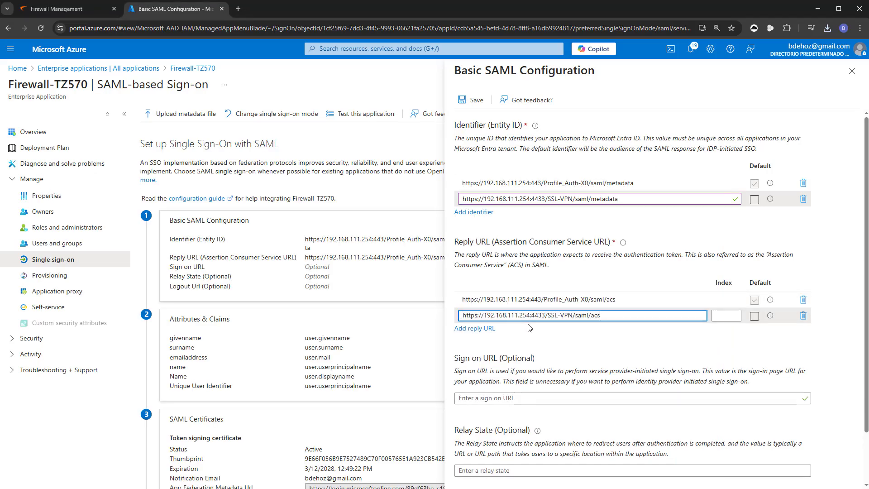
pyautogui.click(471, 102)
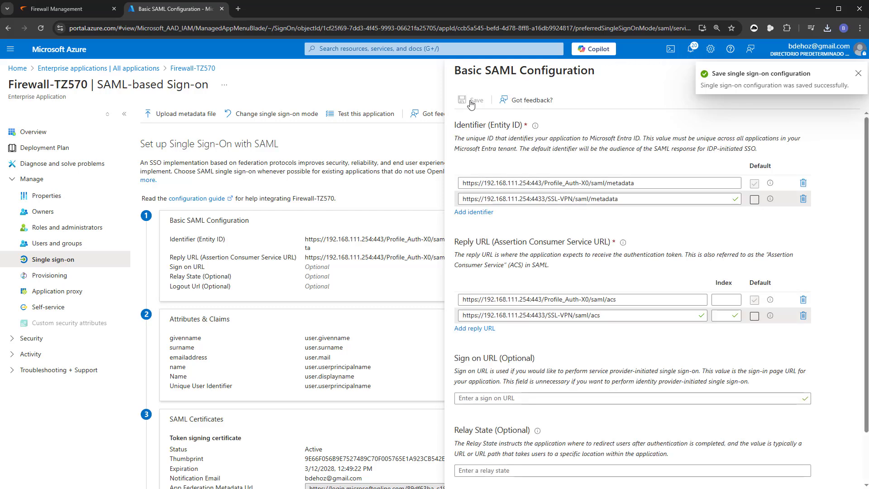
# Return to the firewall, close the SAML profile list and set the authentication type in the SSL VPN server settings to SAML.
pyautogui.click(83, 10)
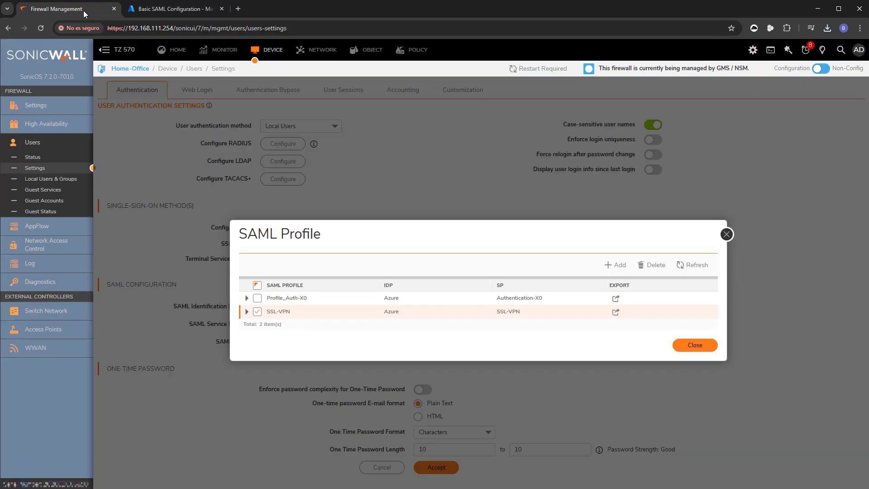
pyautogui.click(699, 345)
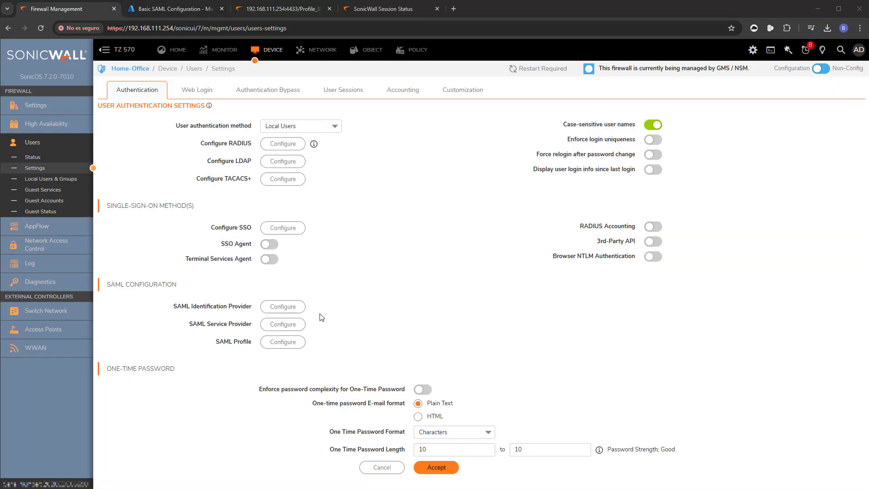
pyautogui.click(316, 50)
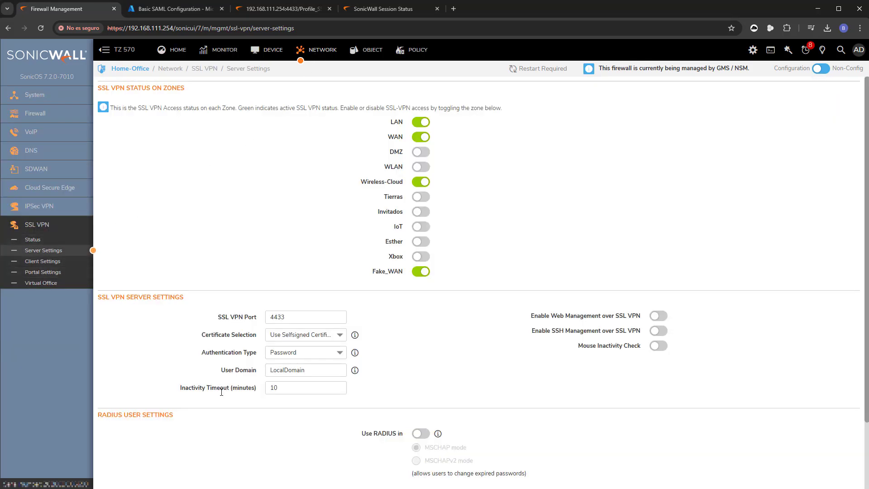
pyautogui.click(209, 353)
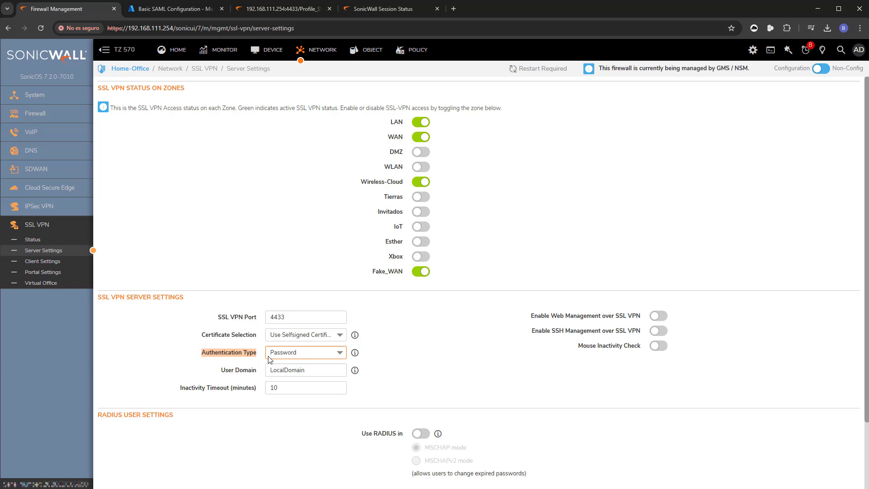
pyautogui.click(337, 355)
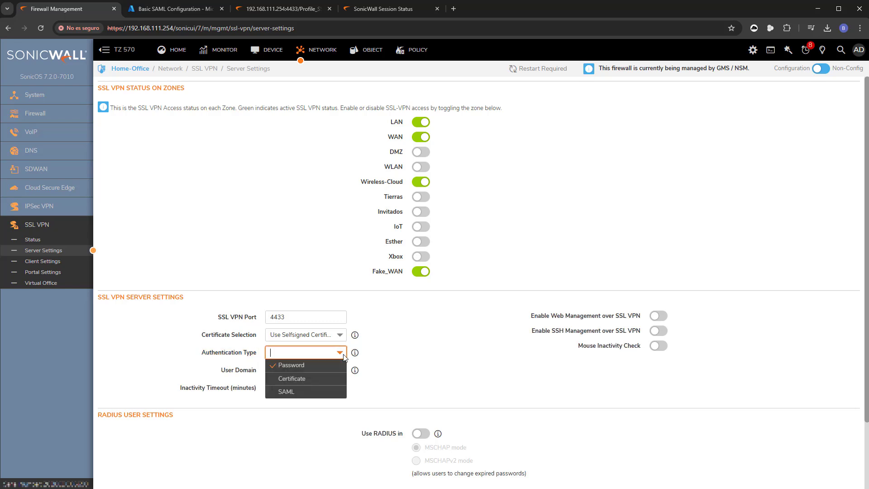
pyautogui.click(294, 391)
# Check the SAML profiles enabled for SSL VPN, then submit the server settings and confirm the reset of active NetExtender connections.
pyautogui.click(288, 383)
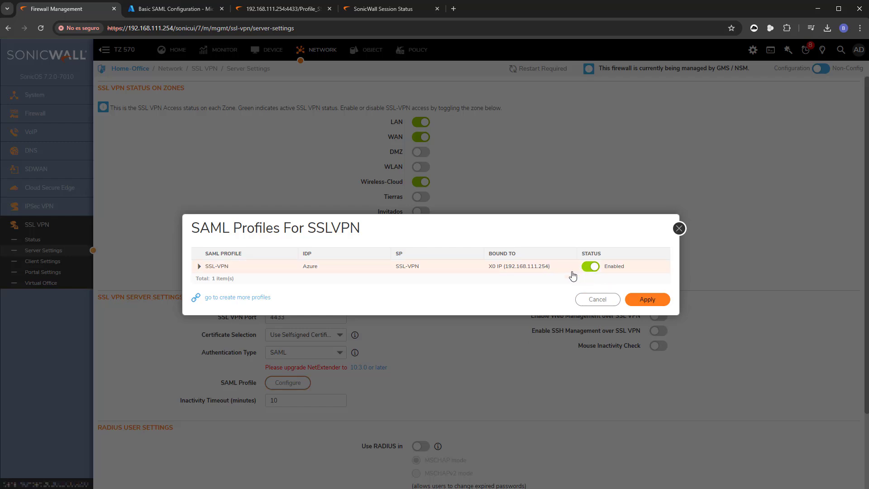
pyautogui.click(679, 228)
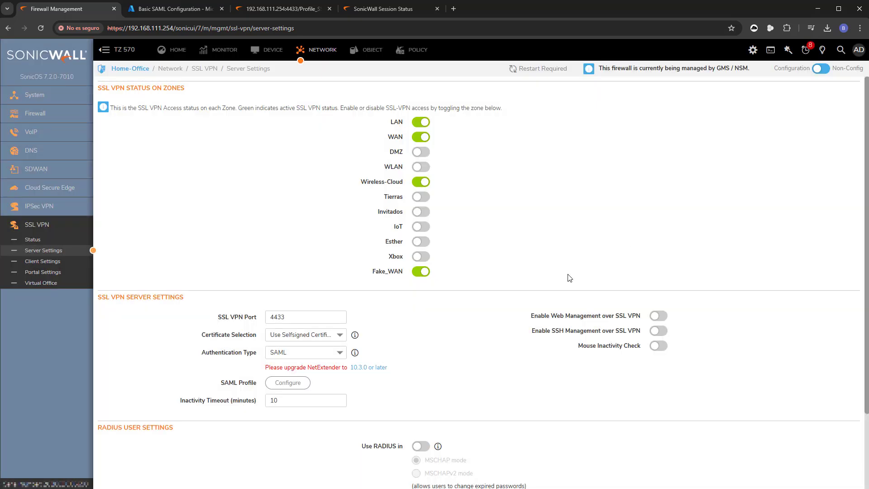
pyautogui.scroll(-2, 459, 382)
pyautogui.click(434, 482)
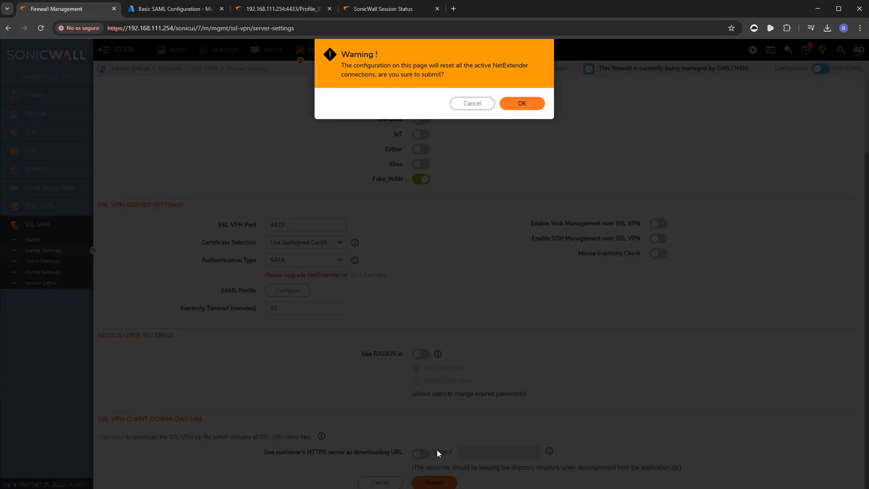
pyautogui.click(521, 103)
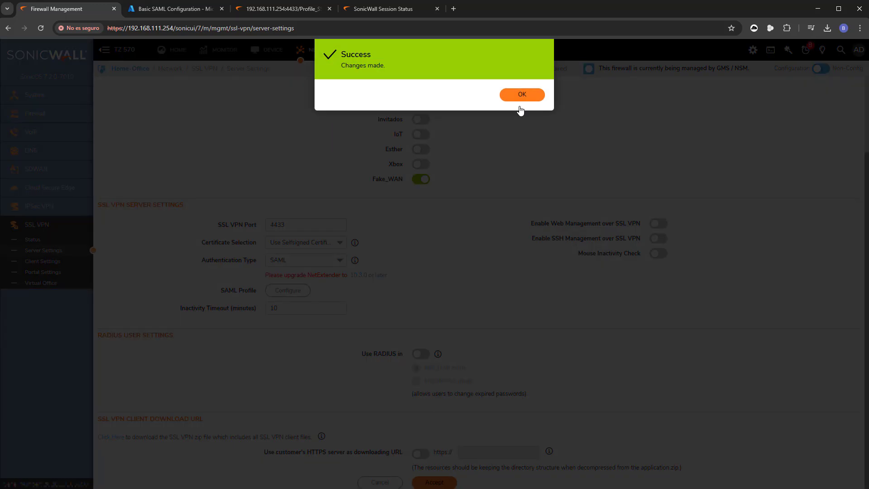
pyautogui.click(520, 96)
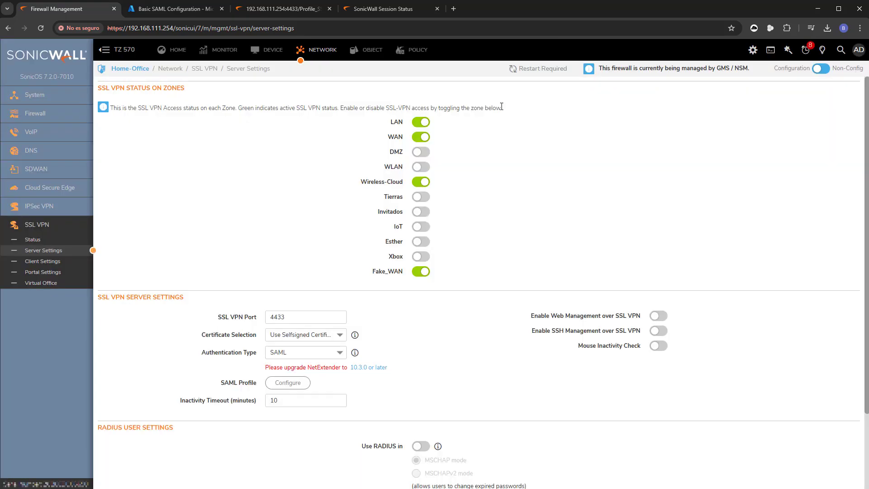
# Close the two leftover SSL VPN session browser tabs and select the TZ570-SAML connection in NetExtender.
pyautogui.middleClick(293, 12)
pyautogui.middleClick(292, 13)
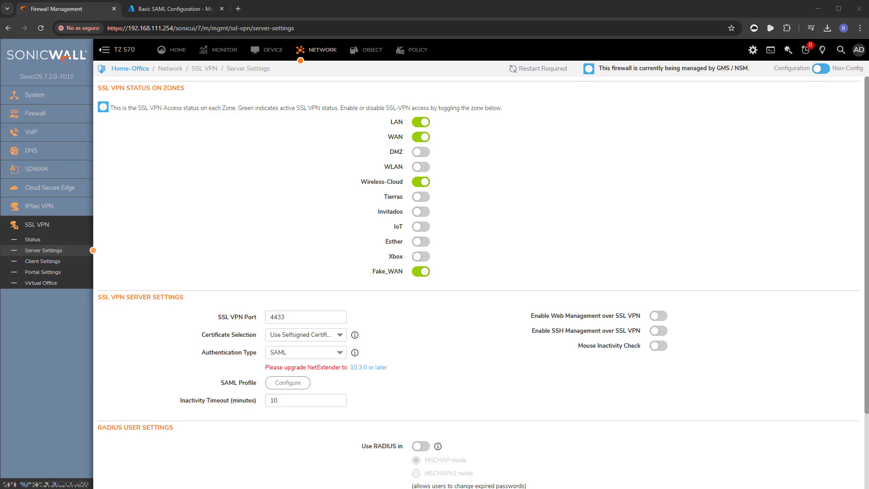
pyautogui.moveTo(271, 253); pyautogui.dragTo(371, 178)
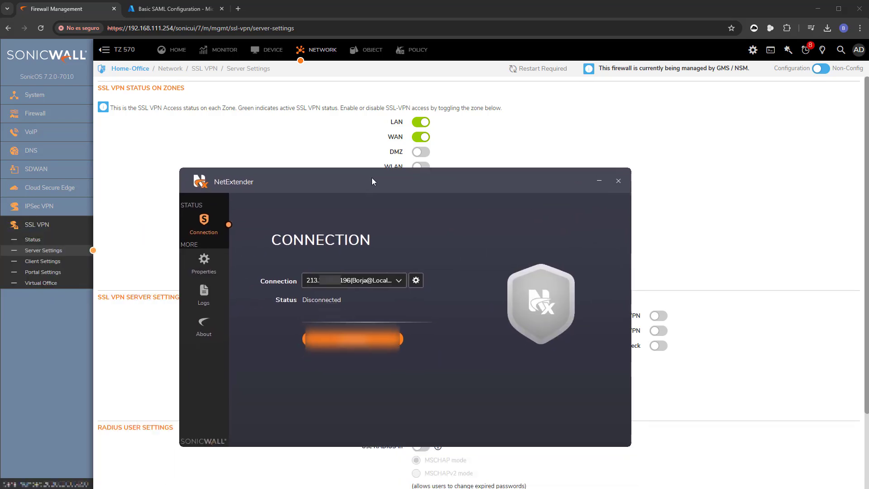
pyautogui.click(400, 283)
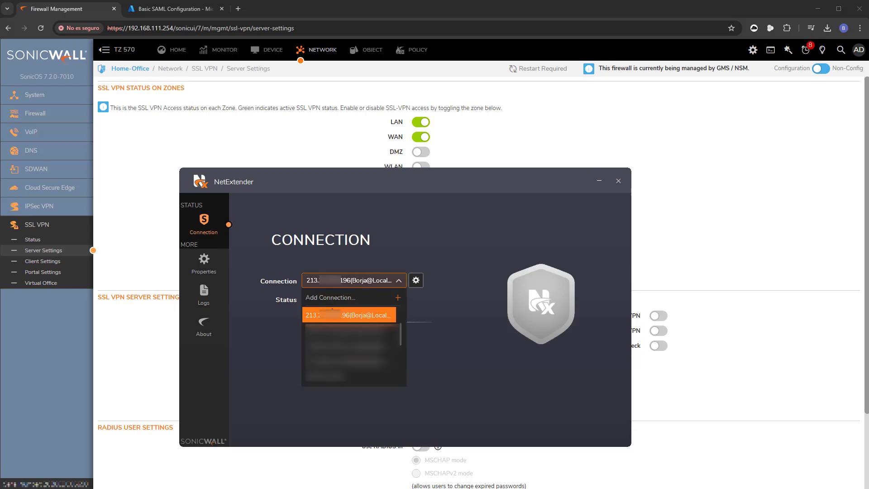
pyautogui.click(323, 377)
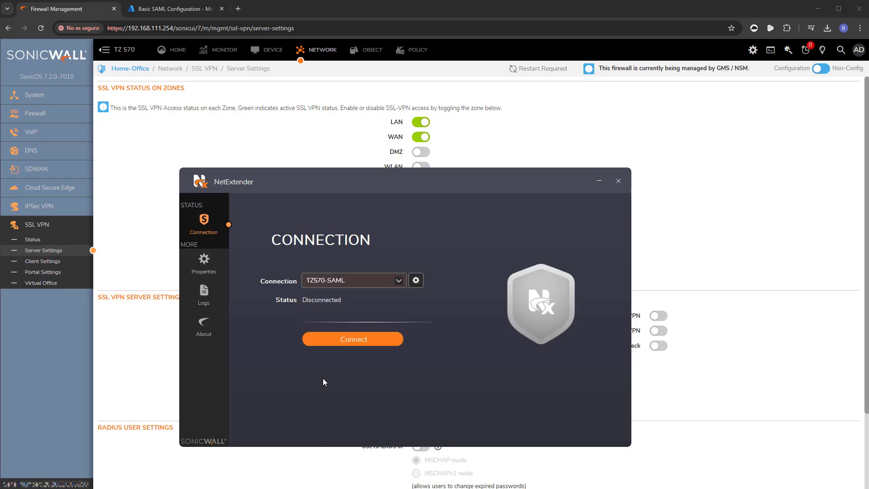
# Check the server address and port in the TZ570-SAML connection's settings, then leave the settings without saving.
pyautogui.click(415, 281)
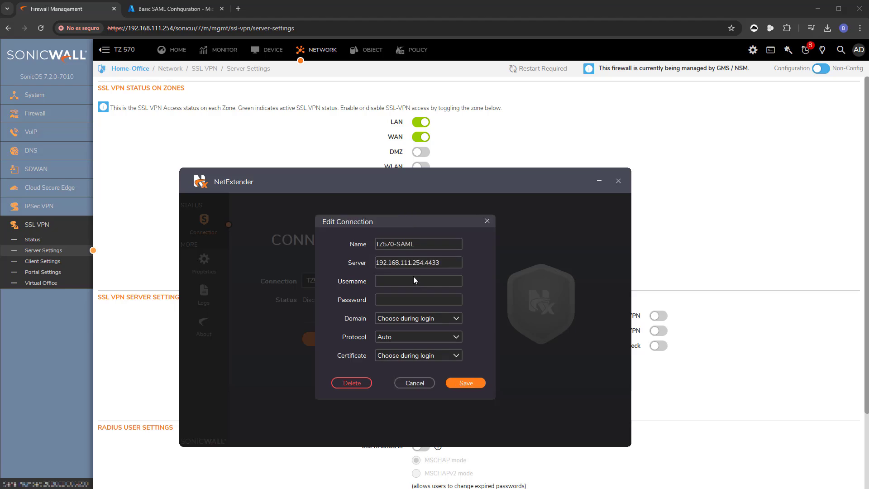
pyautogui.moveTo(447, 264); pyautogui.dragTo(351, 264)
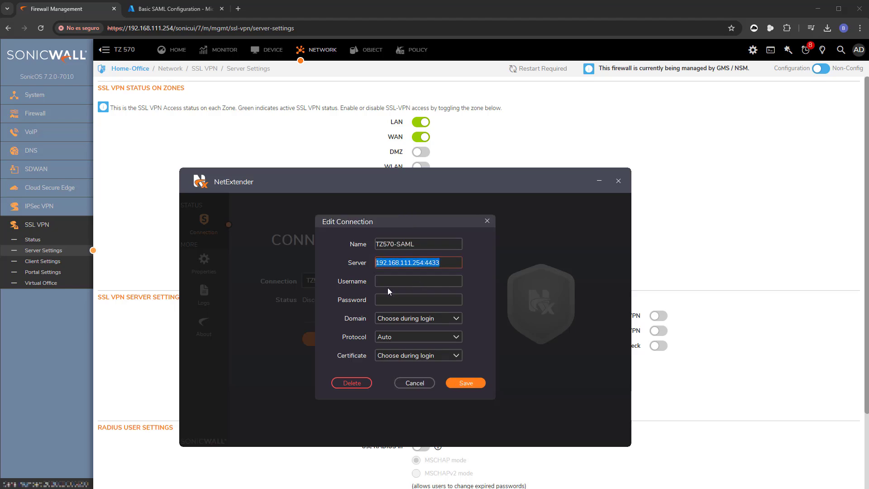
pyautogui.click(414, 381)
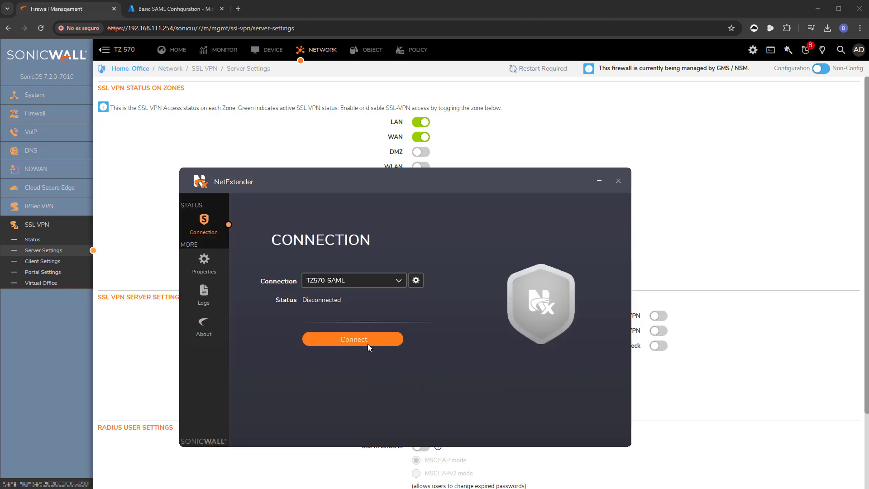
# Connect NetExtender through the saml domain and authenticate in the browser with the signed-in Gmail-based Microsoft account.
pyautogui.click(367, 343)
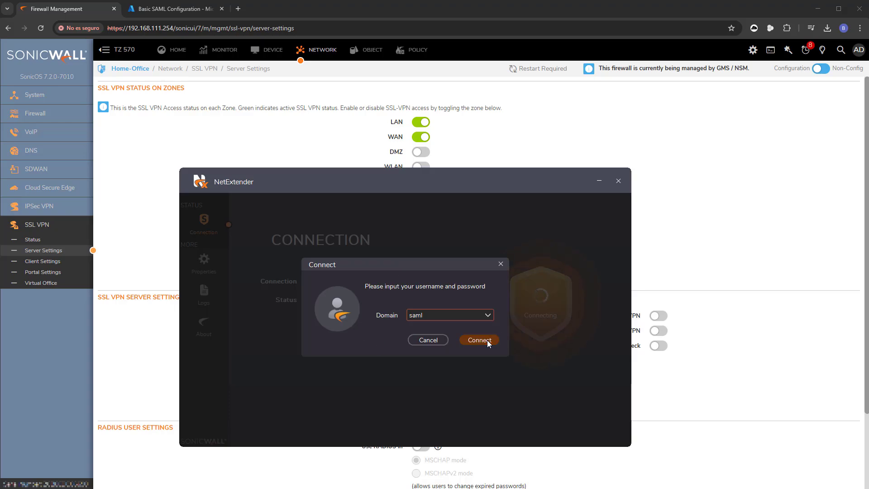
pyautogui.click(479, 339)
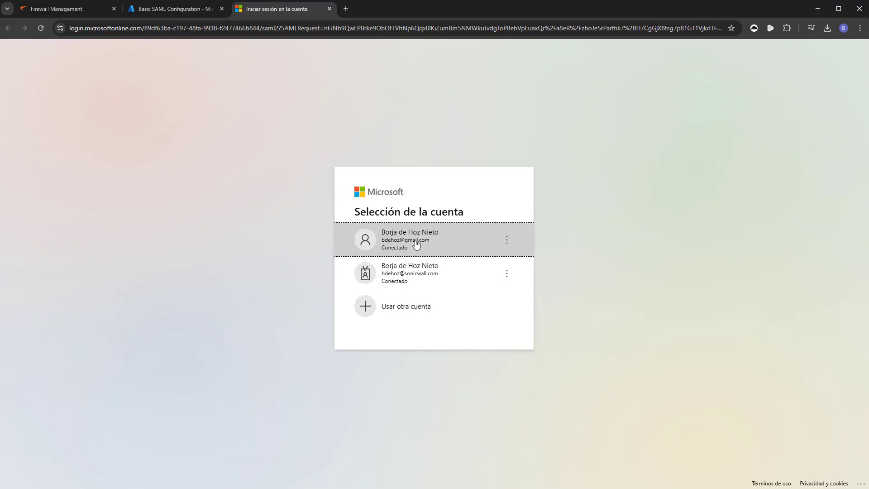
pyautogui.click(416, 245)
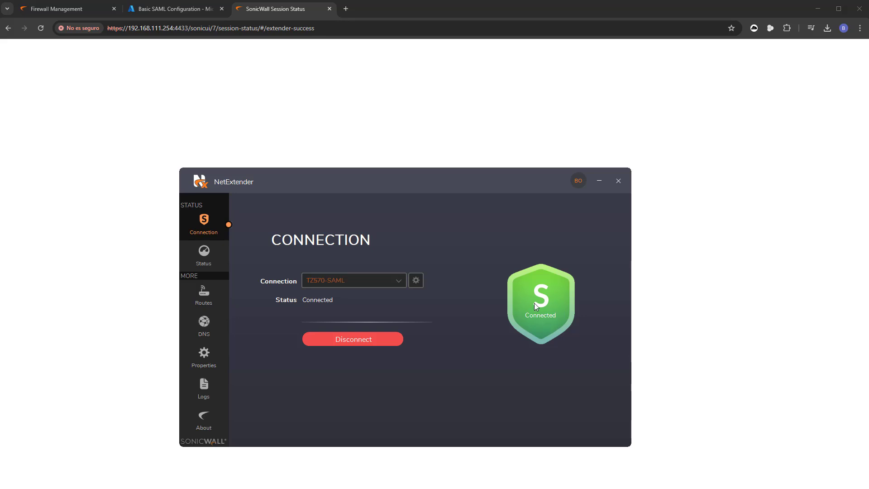
# Review the IPv4 routes of the active NetExtender session, then return to the connection view and disconnect.
pyautogui.click(195, 299)
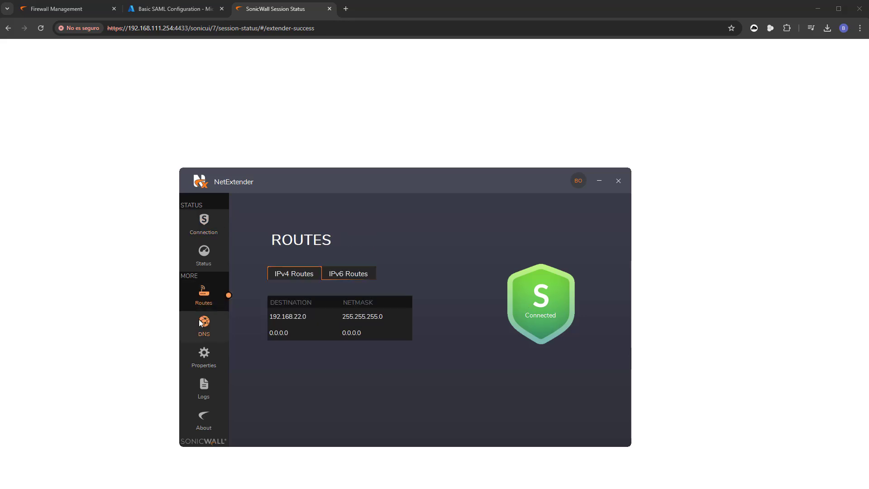
pyautogui.click(224, 229)
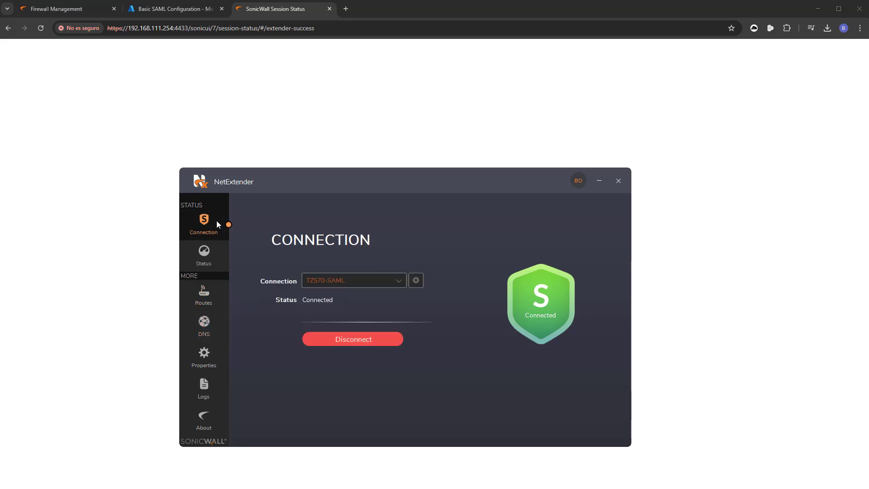
pyautogui.click(352, 341)
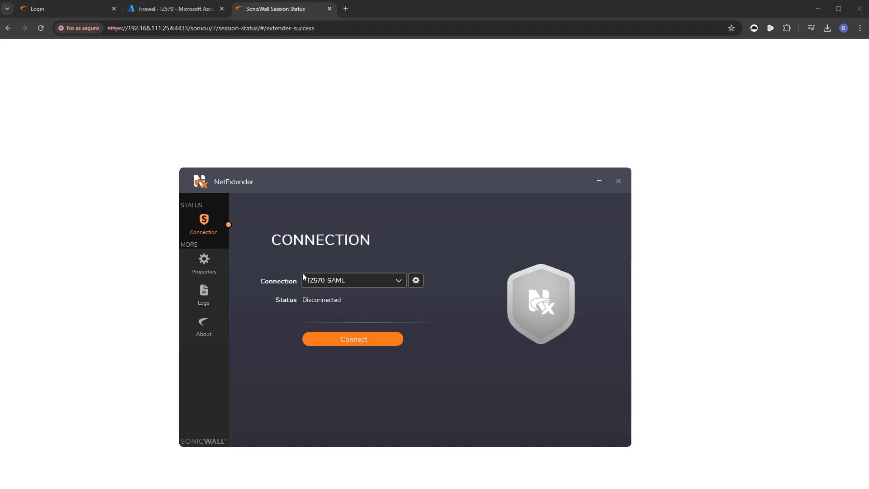
pyautogui.click(202, 111)
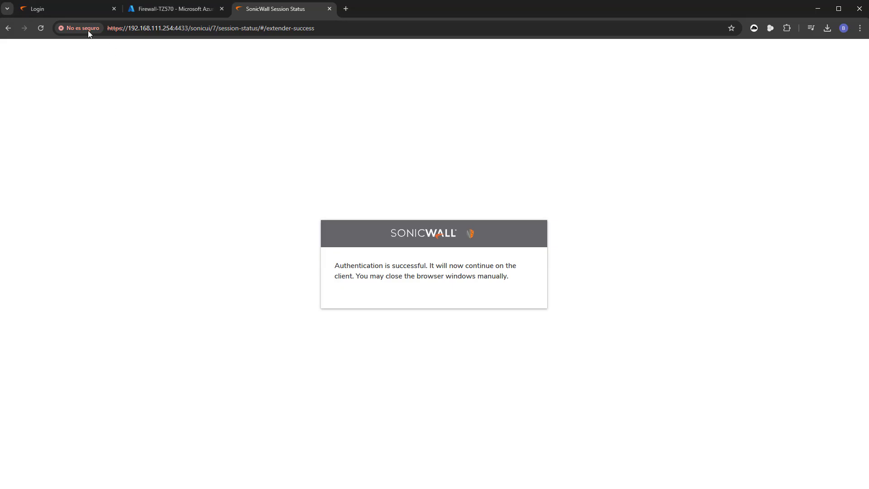
pyautogui.click(68, 10)
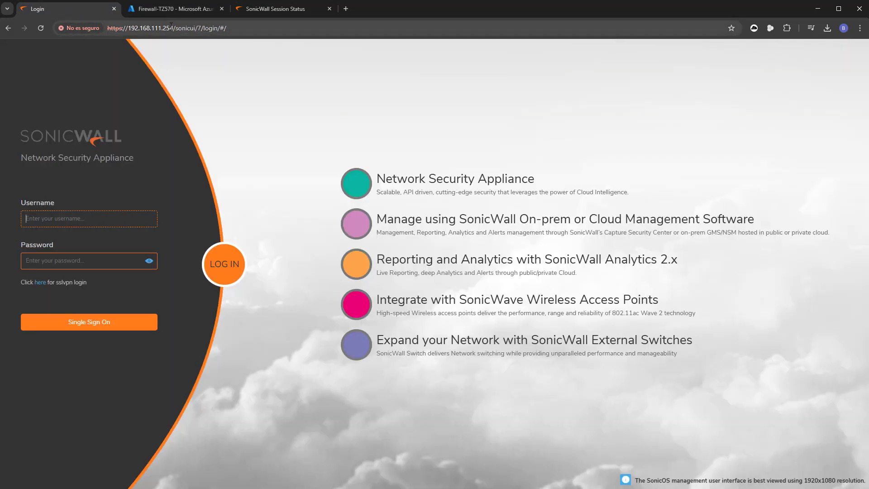
pyautogui.moveTo(174, 28); pyautogui.dragTo(341, 37)
pyautogui.write(':4433')
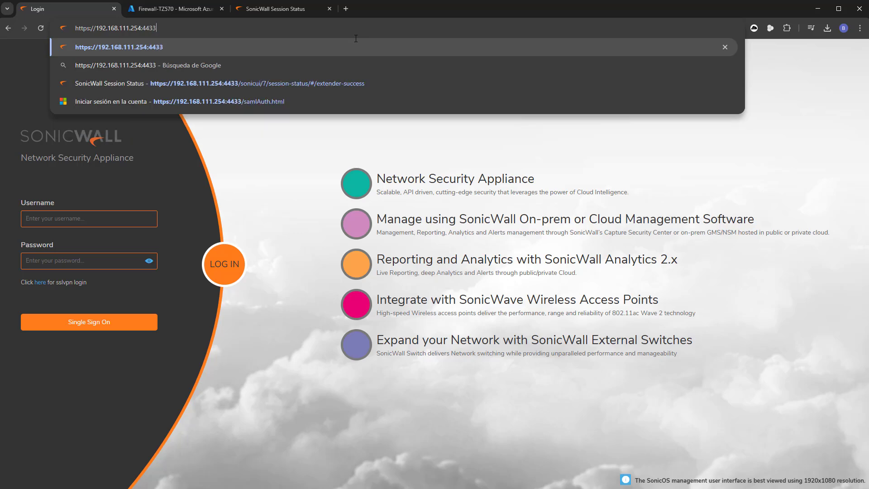
pyautogui.press('Return')
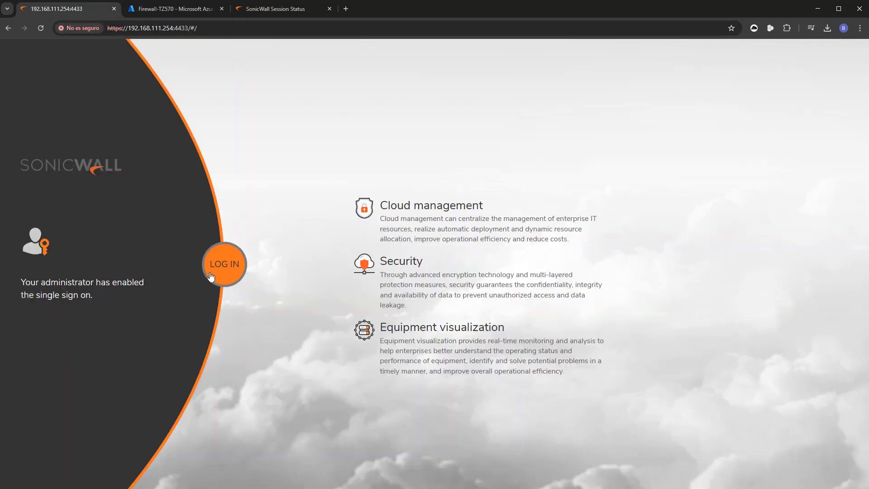
pyautogui.click(222, 265)
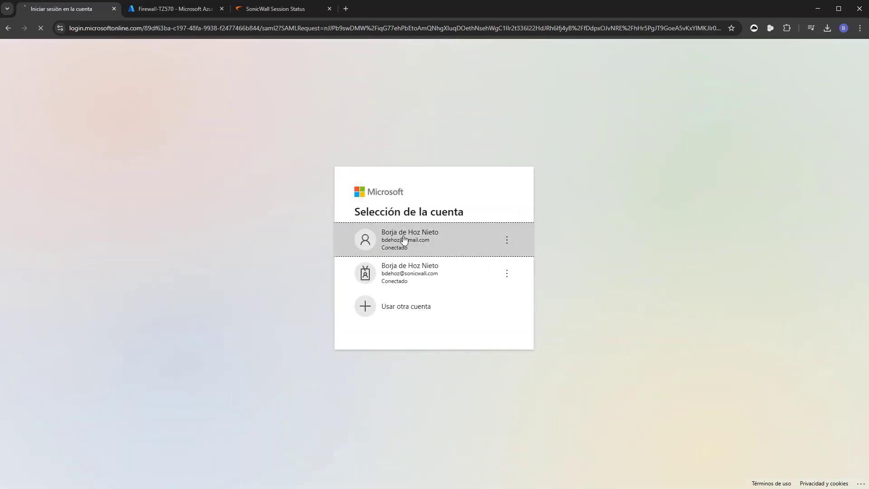
pyautogui.click(403, 240)
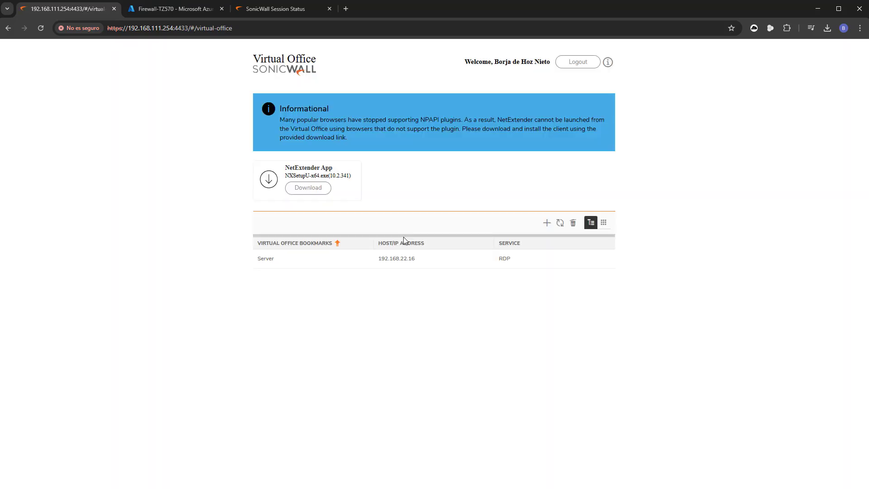
# Launch the Server RDP bookmark from Virtual Office, then close the remote desktop window without entering credentials.
pyautogui.moveTo(394, 260)
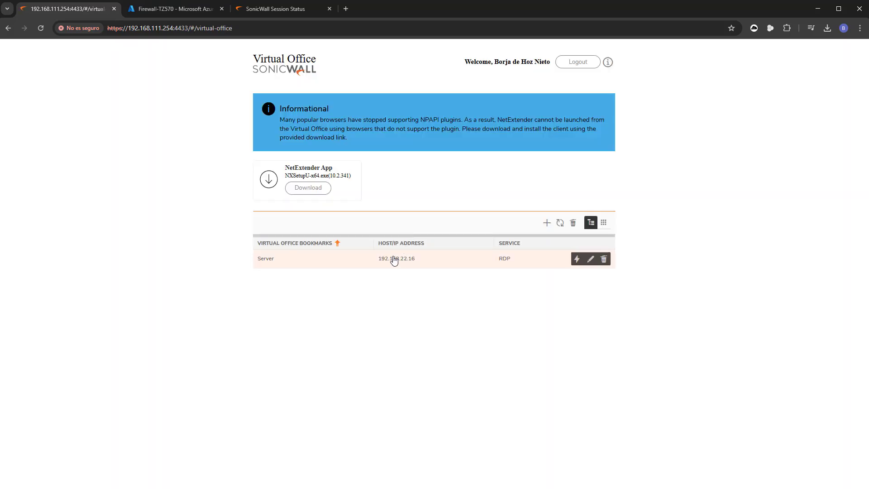
pyautogui.click(577, 260)
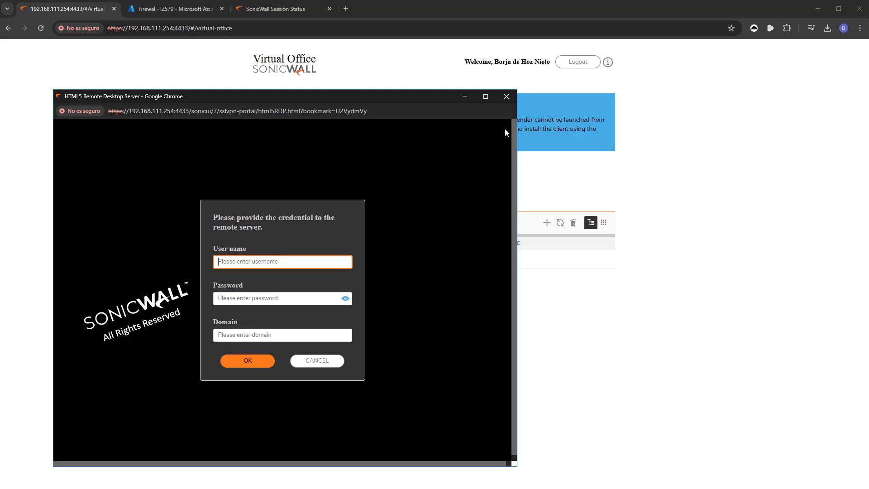
pyautogui.click(507, 96)
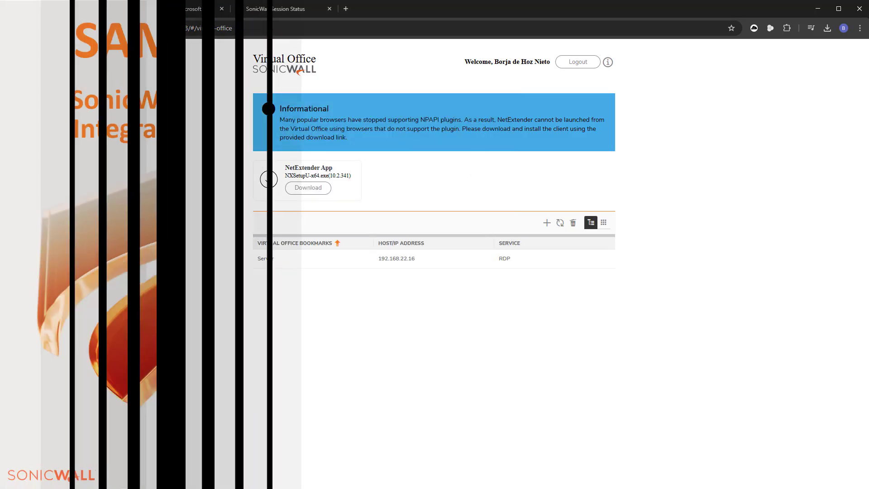